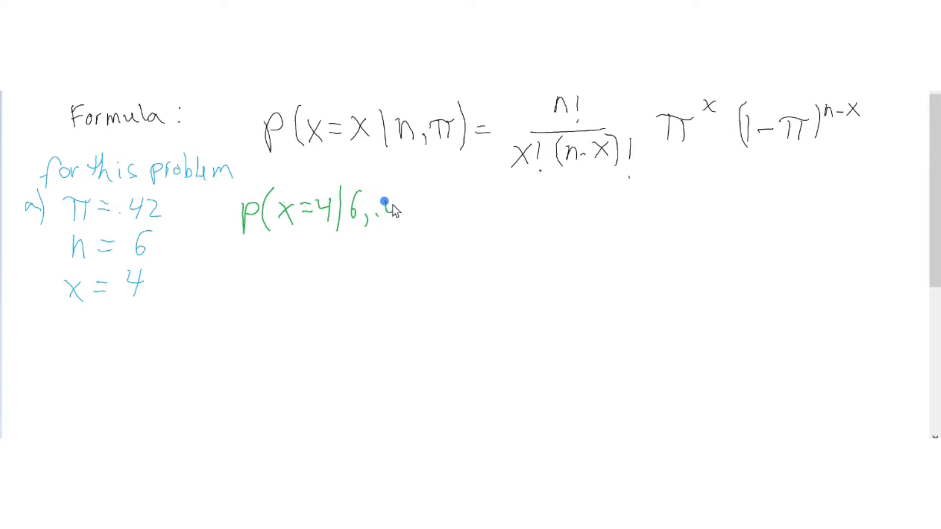
Complete the handwritten left side of the worked equation as P(x=4|6, .42) =
{"action": "left_click_drag", "start_coordinate": [406, 208], "coordinate": [417, 219]}
{"action": "left_click_drag", "start_coordinate": [416, 183], "coordinate": [417, 230]}
{"action": "left_click", "coordinate": [441, 209]}
{"action": "left_click_drag", "start_coordinate": [439, 207], "coordinate": [451, 206]}
{"action": "left_click_drag", "start_coordinate": [440, 211], "coordinate": [453, 211]}
Handwrite the fraction 6! over 4! 2! after the equals sign
{"action": "left_click_drag", "start_coordinate": [501, 185], "coordinate": [500, 191]}
{"action": "left_click", "coordinate": [511, 213]}
{"action": "left_click_drag", "start_coordinate": [475, 222], "coordinate": [548, 223]}
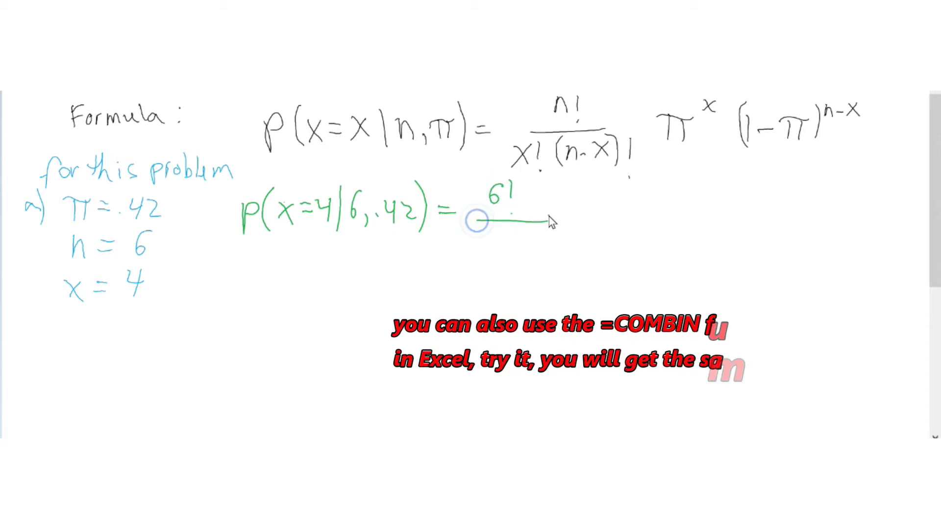
{"action": "left_click_drag", "start_coordinate": [479, 231], "coordinate": [535, 247]}
{"action": "left_click", "coordinate": [533, 265]}
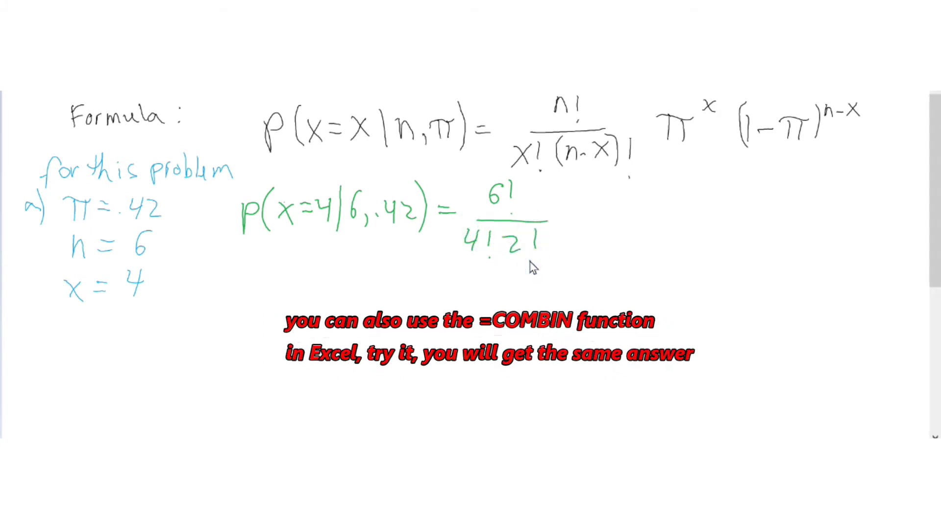
Handwrite the factors (.42) to the power 4 and (.58) squared after the fraction
{"action": "left_click", "coordinate": [581, 223]}
{"action": "mouse_move", "coordinate": [597, 207]}
{"action": "left_mouse_down"}
{"action": "mouse_move", "coordinate": [632, 228]}
{"action": "mouse_move", "coordinate": [582, 240]}
{"action": "left_mouse_up"}
{"action": "left_click_drag", "start_coordinate": [623, 191], "coordinate": [631, 230]}
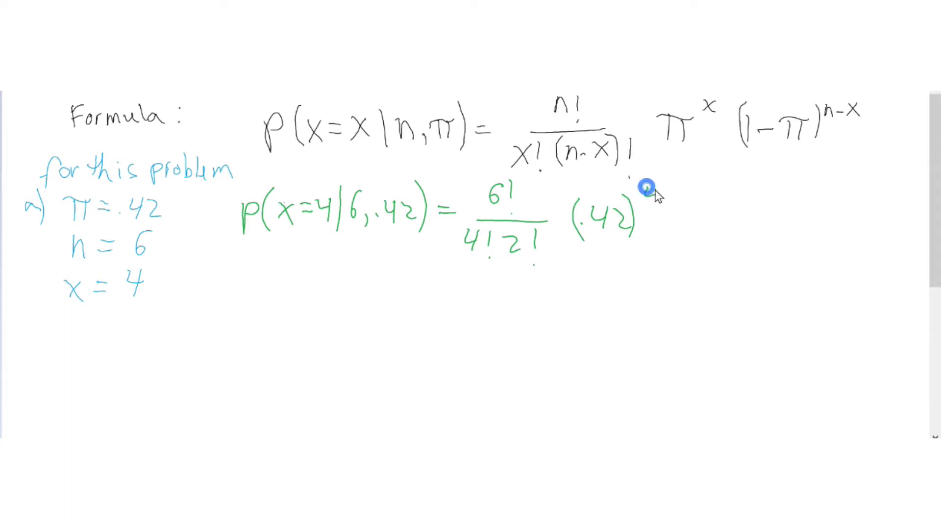
{"action": "left_click", "coordinate": [691, 225]}
{"action": "mouse_move", "coordinate": [692, 192]}
{"action": "left_mouse_down"}
{"action": "mouse_move", "coordinate": [688, 234]}
{"action": "mouse_move", "coordinate": [733, 204]}
{"action": "mouse_move", "coordinate": [747, 235]}
{"action": "left_mouse_up"}
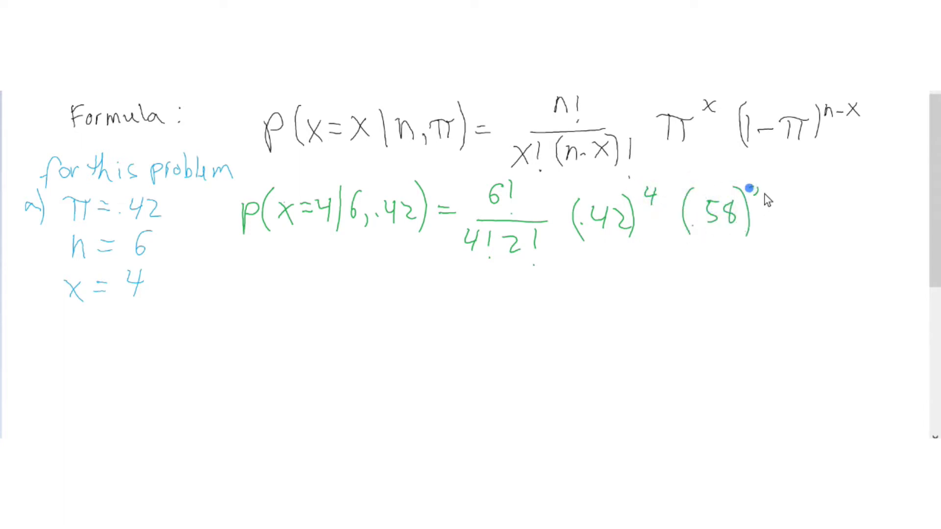
Add handwritten notes and arrows beside the (.58) factor and its exponent
{"action": "mouse_move", "coordinate": [729, 234]}
{"action": "left_mouse_down"}
{"action": "mouse_move", "coordinate": [814, 247]}
{"action": "mouse_move", "coordinate": [728, 230]}
{"action": "left_mouse_up"}
{"action": "mouse_move", "coordinate": [827, 234]}
{"action": "left_mouse_down"}
{"action": "mouse_move", "coordinate": [827, 252]}
{"action": "mouse_move", "coordinate": [873, 250]}
{"action": "left_mouse_up"}
{"action": "left_click_drag", "start_coordinate": [878, 236], "coordinate": [889, 250]}
{"action": "left_click_drag", "start_coordinate": [817, 223], "coordinate": [813, 258]}
{"action": "left_click_drag", "start_coordinate": [895, 221], "coordinate": [892, 263]}
{"action": "mouse_move", "coordinate": [826, 208]}
{"action": "left_mouse_down"}
{"action": "mouse_move", "coordinate": [797, 147]}
{"action": "mouse_move", "coordinate": [809, 153]}
{"action": "left_mouse_up"}
{"action": "left_click_drag", "start_coordinate": [760, 175], "coordinate": [764, 177]}
{"action": "left_click_drag", "start_coordinate": [863, 94], "coordinate": [865, 92]}
{"action": "mouse_move", "coordinate": [835, 146]}
{"action": "left_mouse_down"}
{"action": "mouse_move", "coordinate": [833, 157]}
{"action": "mouse_move", "coordinate": [853, 156]}
{"action": "left_mouse_up"}
{"action": "mouse_move", "coordinate": [859, 147]}
{"action": "left_mouse_down"}
{"action": "mouse_move", "coordinate": [862, 165]}
{"action": "mouse_move", "coordinate": [882, 155]}
{"action": "left_mouse_up"}
{"action": "mouse_move", "coordinate": [874, 161]}
{"action": "left_mouse_down"}
{"action": "mouse_move", "coordinate": [905, 166]}
{"action": "mouse_move", "coordinate": [906, 150]}
{"action": "mouse_move", "coordinate": [772, 192]}
{"action": "left_mouse_up"}
{"action": "left_click_drag", "start_coordinate": [770, 183], "coordinate": [779, 196]}
In Excel, calculate the factorial of 6 in cell C5 with =FACT(6)
{"action": "key", "text": "e"}
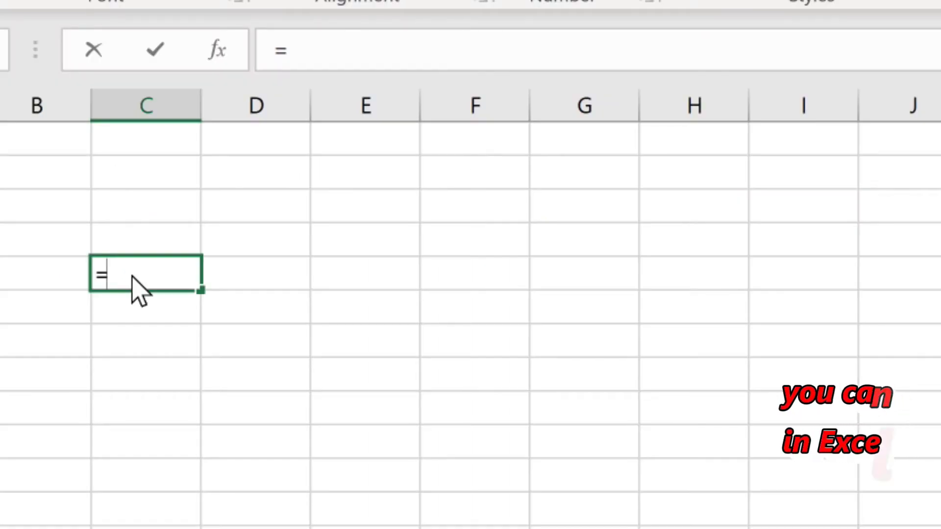
{"action": "type", "text": "FACT"}
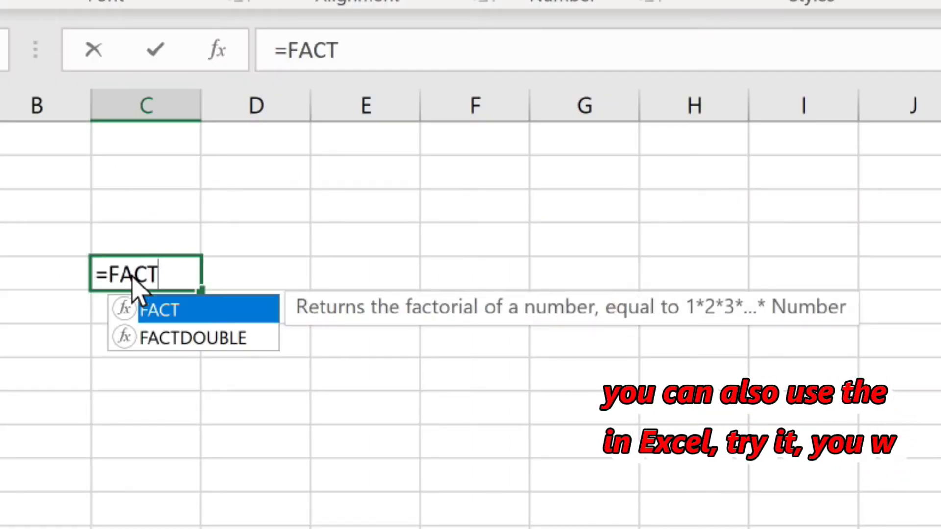
{"action": "type", "text": "("}
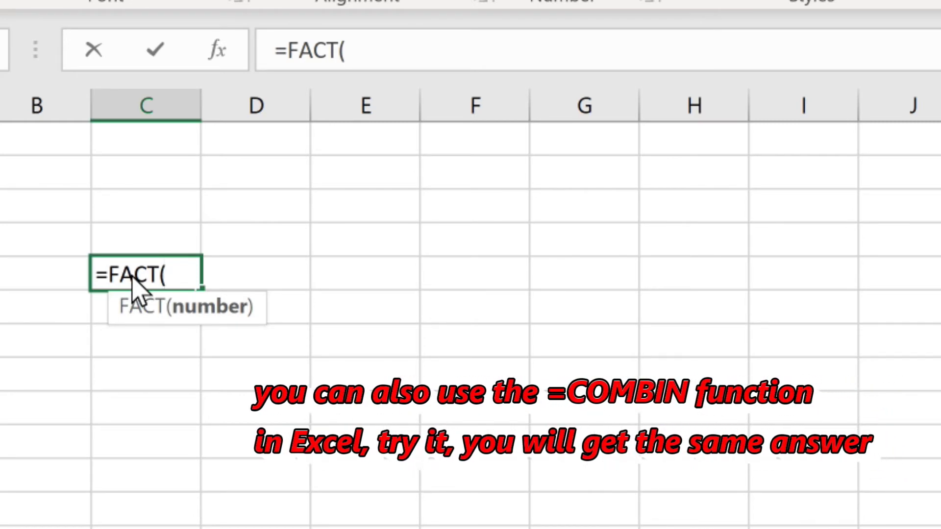
{"action": "type", "text": "6)"}
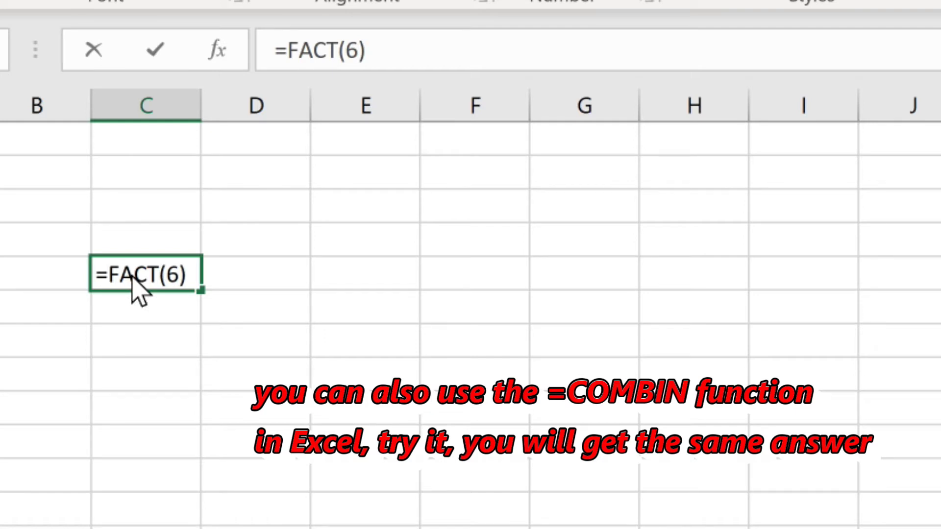
{"action": "key", "text": "Return"}
Calculate the factorials of 4 and 2 in cells C6 and C7 with =FACT(4) and =FACT(2)
{"action": "type", "text": "="}
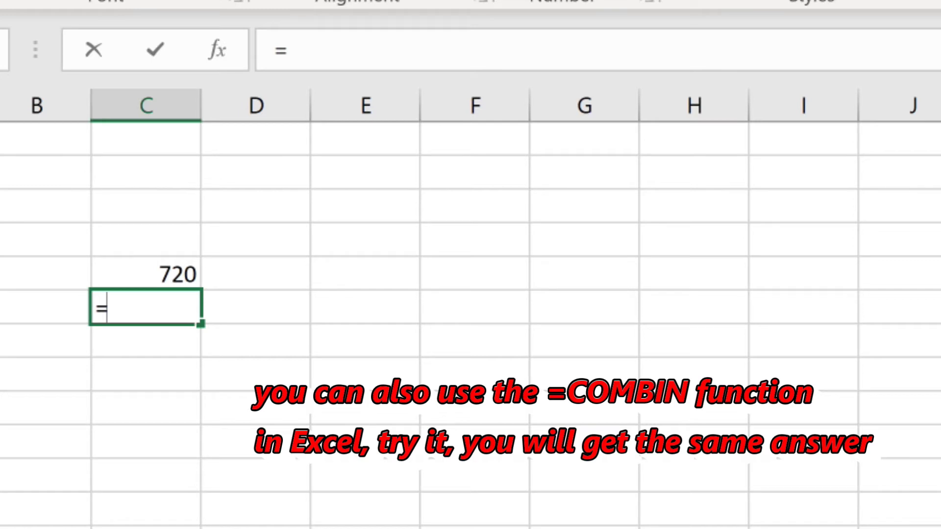
{"action": "type", "text": "FACT("}
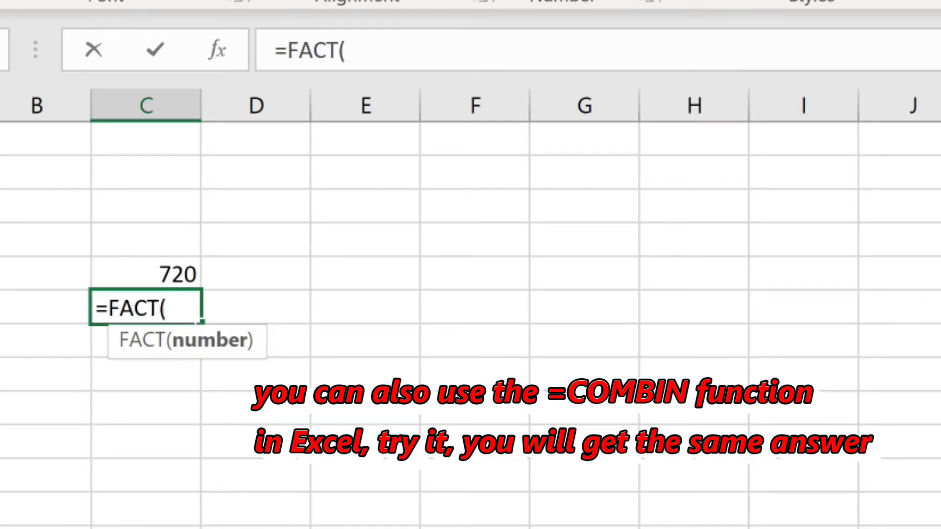
{"action": "type", "text": "4)"}
{"action": "key", "text": "Return"}
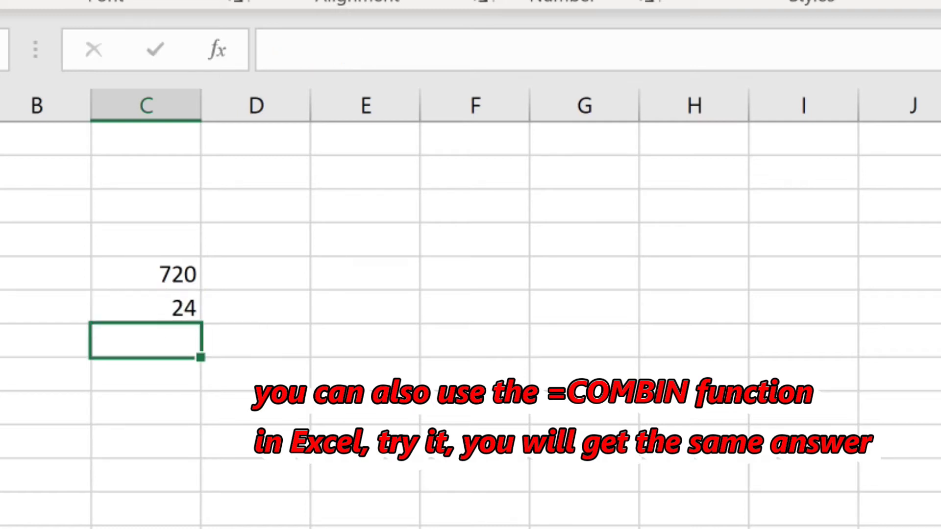
{"action": "type", "text": "=F"}
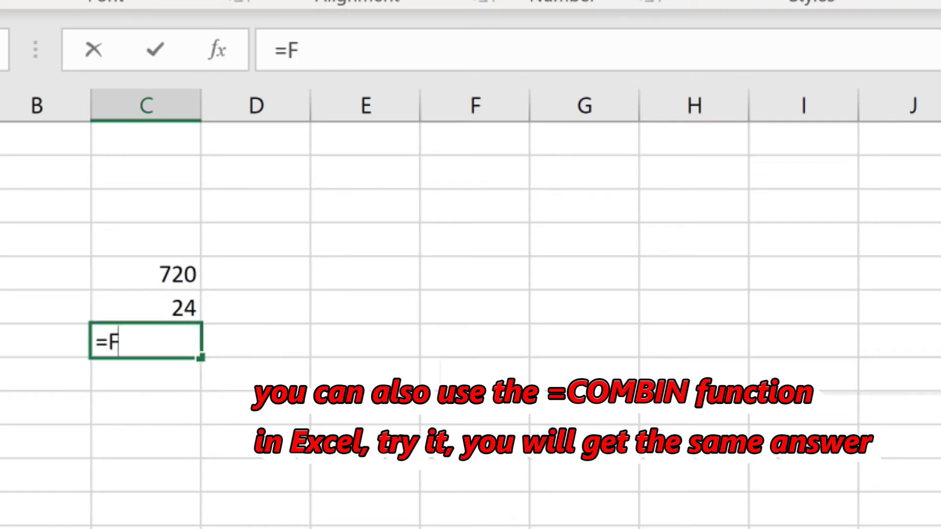
{"action": "type", "text": "ACT("}
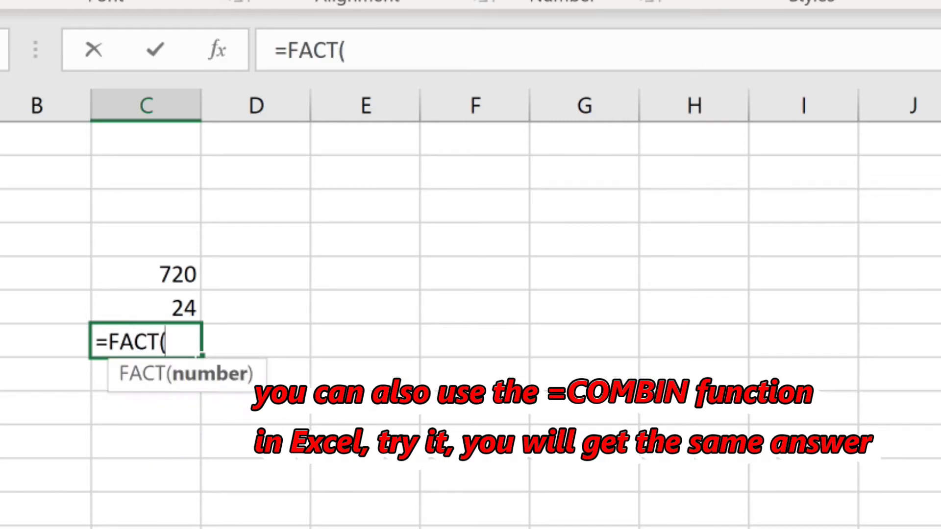
{"action": "type", "text": "2)"}
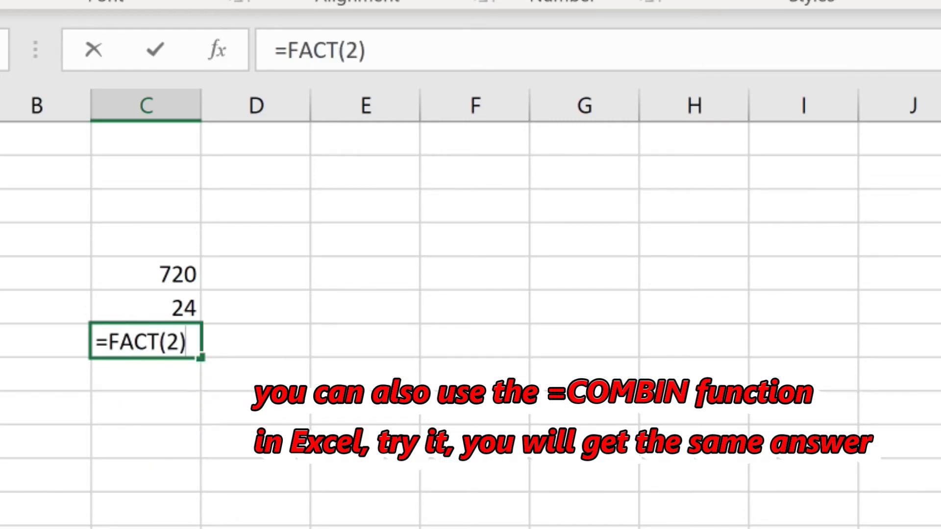
{"action": "key", "text": "ctrl+Return"}
{"action": "key", "text": "Return"}
Calculate the combinations term in cell E5 with the formula =C5/(C6*C7)
{"action": "left_click", "coordinate": [337, 273]}
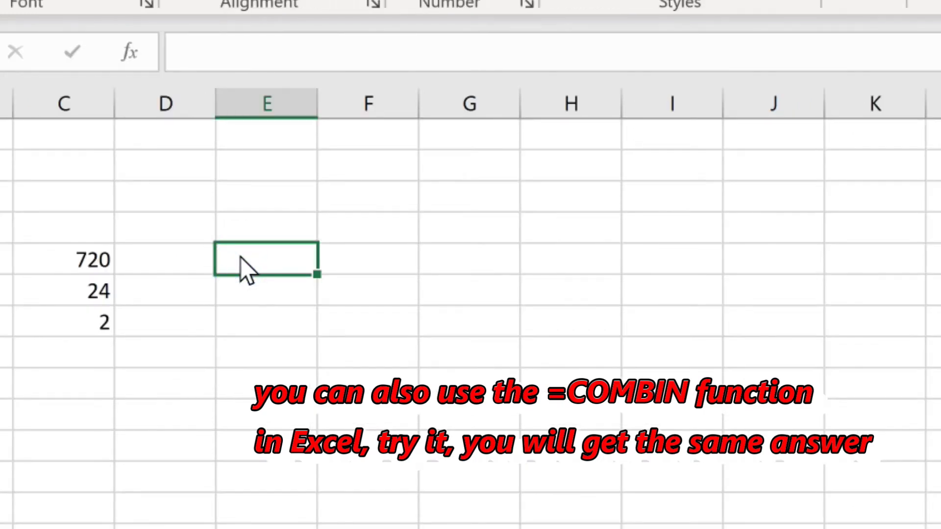
{"action": "type", "text": "="}
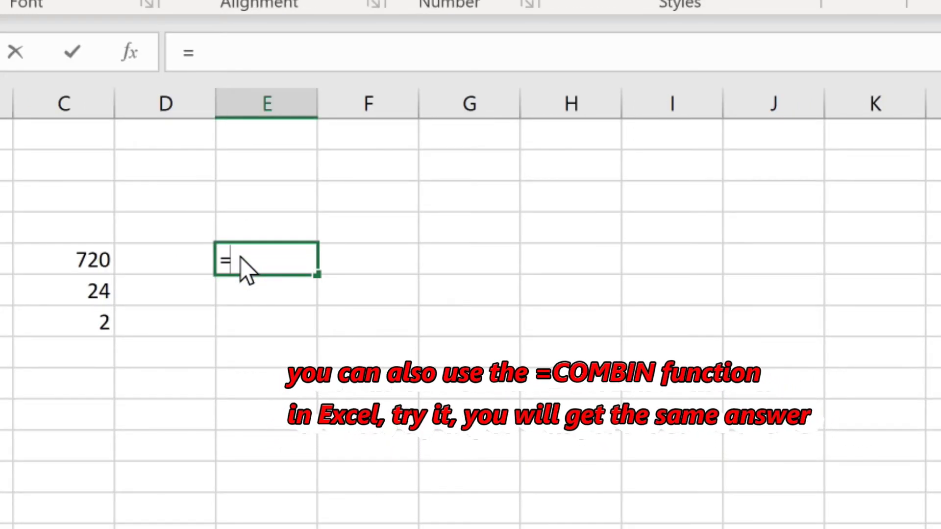
{"action": "left_click", "coordinate": [94, 265]}
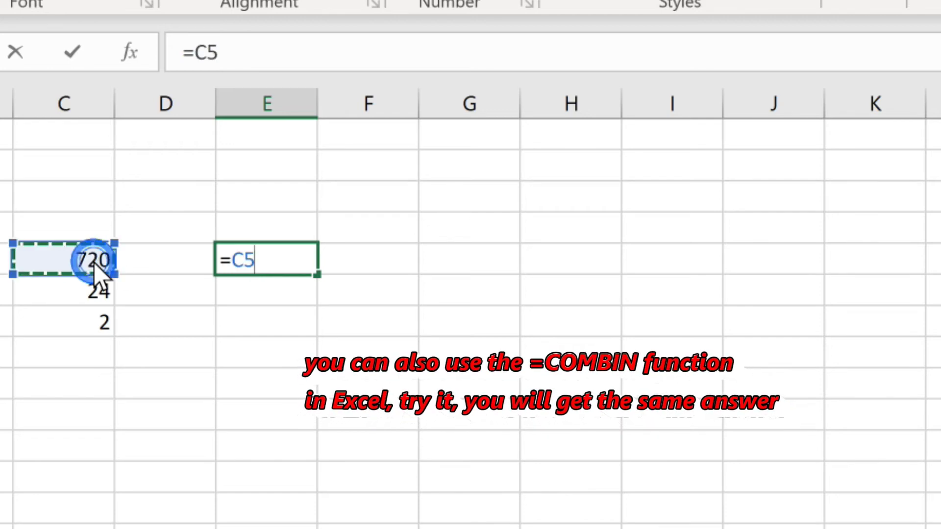
{"action": "type", "text": "/"}
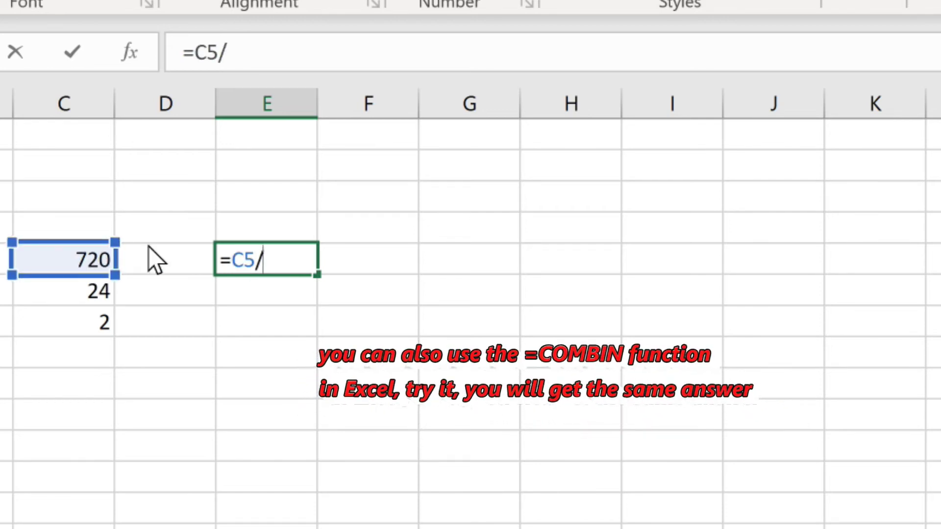
{"action": "type", "text": "("}
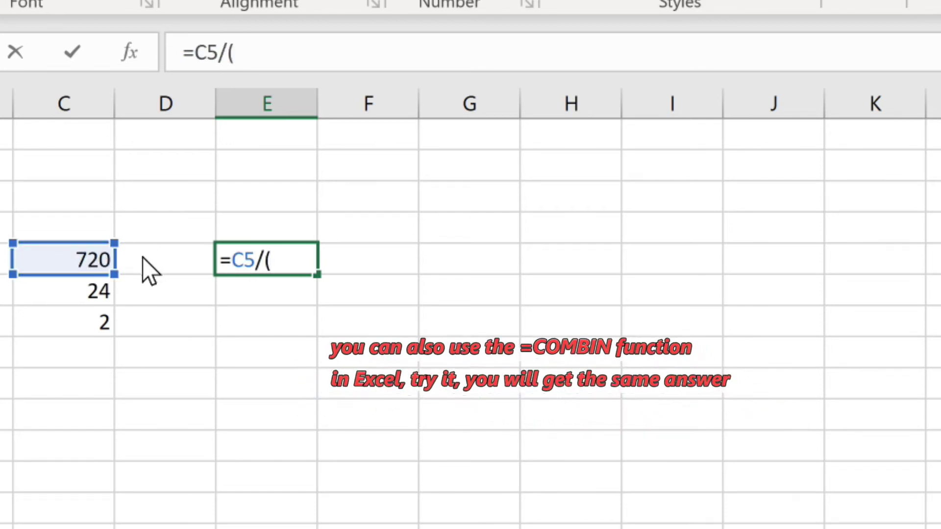
{"action": "left_click", "coordinate": [97, 297]}
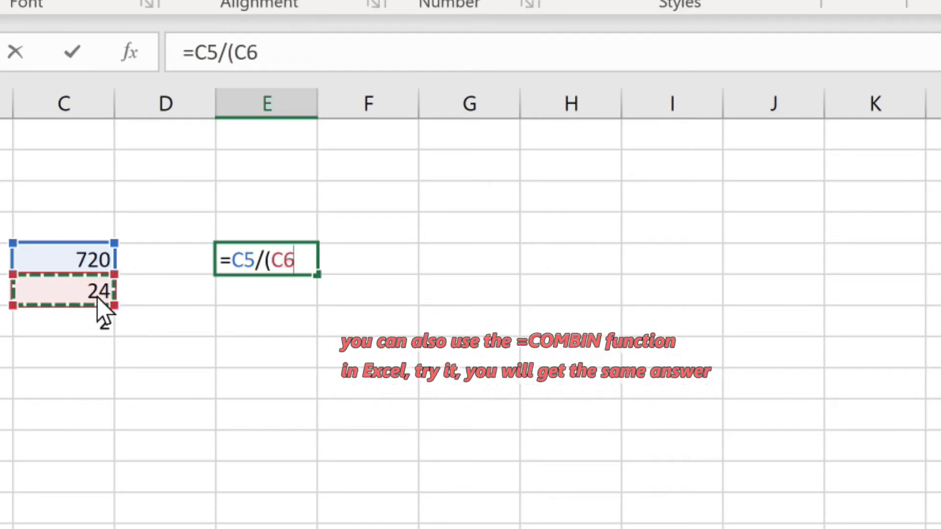
{"action": "type", "text": "*"}
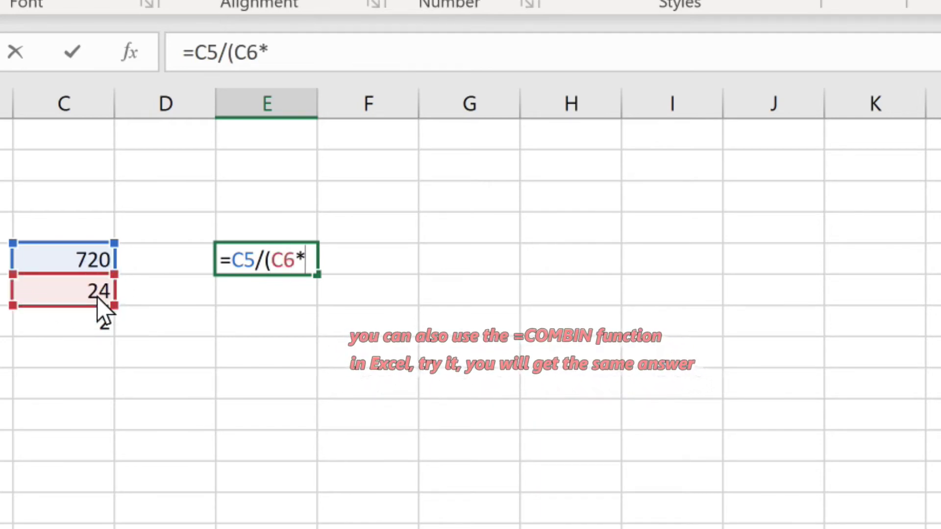
{"action": "left_click", "coordinate": [107, 336]}
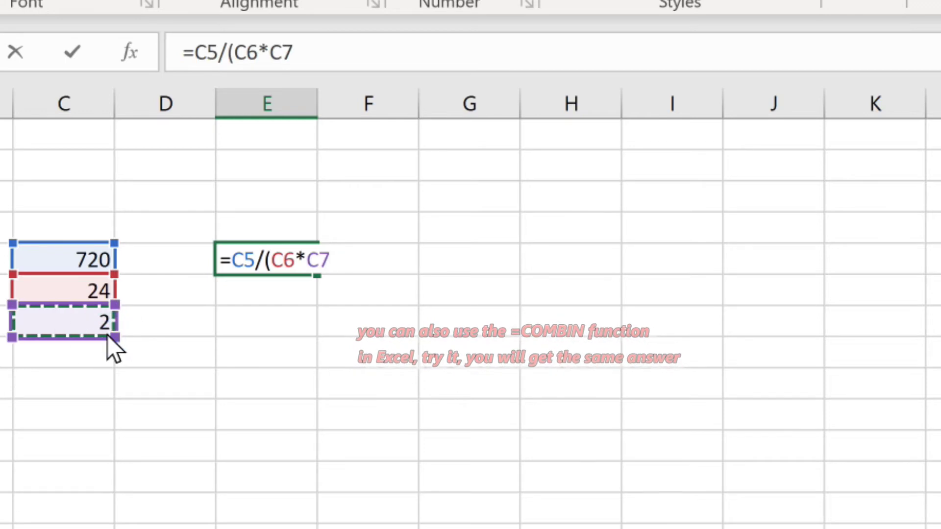
{"action": "type", "text": ")"}
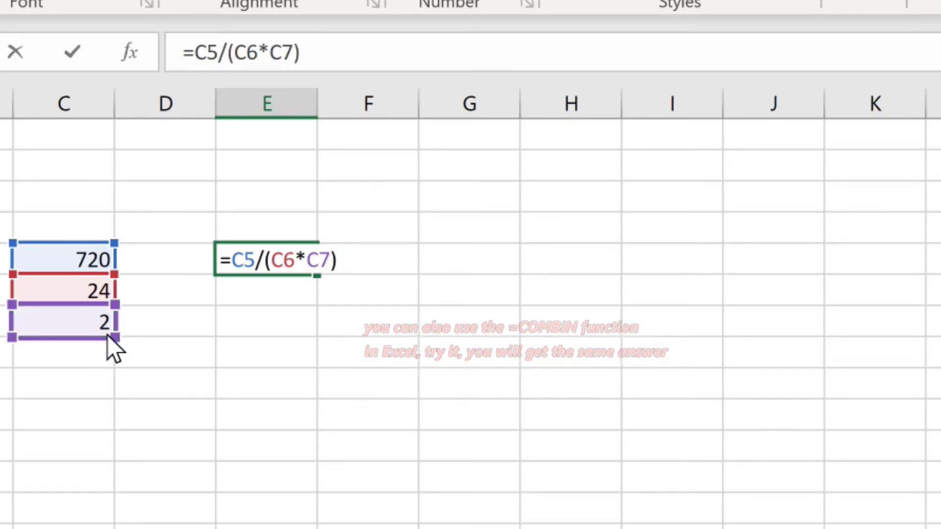
{"action": "key", "text": "Return"}
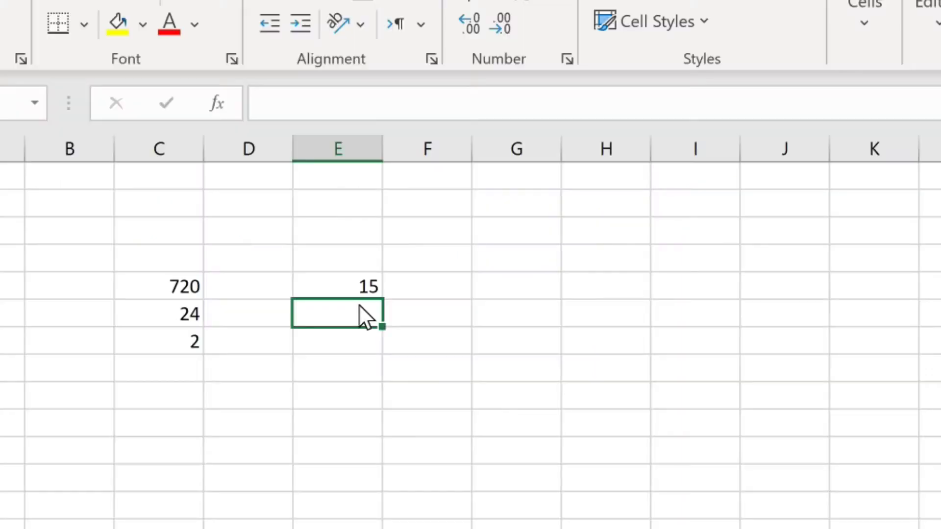
Calculate the success term in cell E6 with the formula =.42^4
{"action": "type", "text": "="}
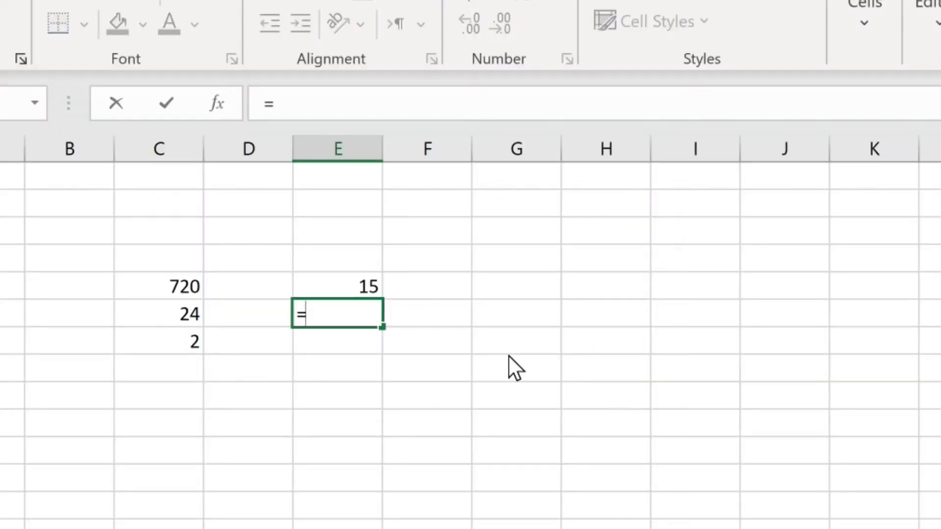
{"action": "type", "text": ".42"}
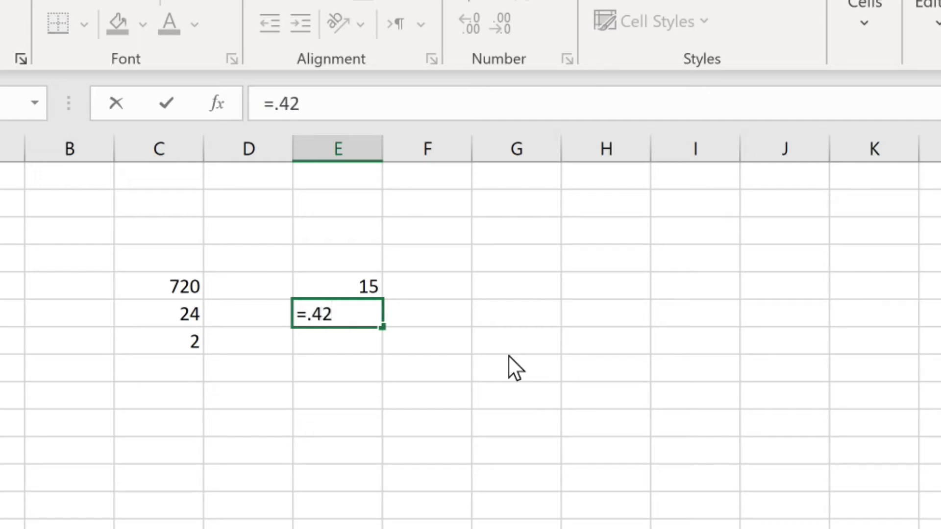
{"action": "type", "text": "^4"}
{"action": "key", "text": "Return"}
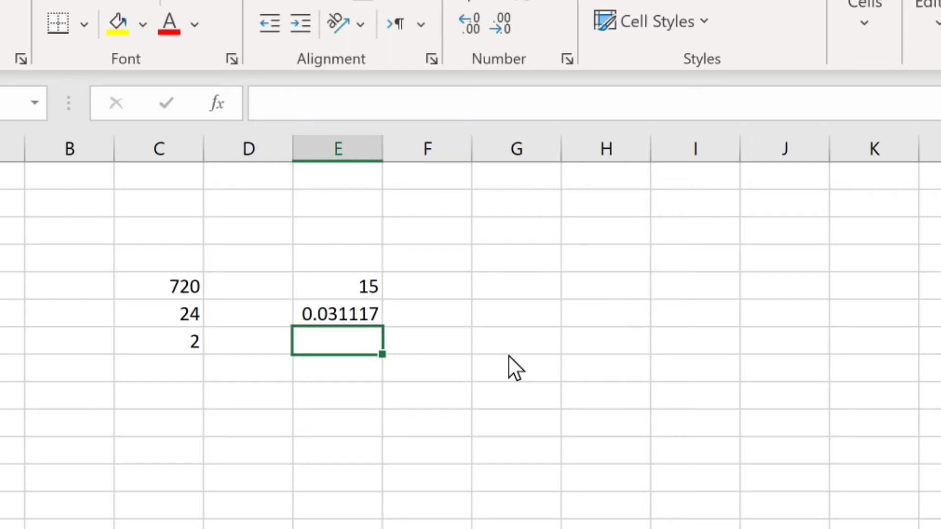
Switch to the handwritten notes, box the (.42) and (.58) factors, and write .031117 below the (.42) box
{"action": "key", "text": "alt+Tab"}
{"action": "left_click_drag", "start_coordinate": [561, 186], "coordinate": [564, 184]}
{"action": "left_click", "coordinate": [570, 292]}
{"action": "left_click_drag", "start_coordinate": [586, 279], "coordinate": [624, 300]}
{"action": "left_click_drag", "start_coordinate": [637, 280], "coordinate": [651, 281]}
{"action": "mouse_move", "coordinate": [679, 167]}
{"action": "left_mouse_down"}
{"action": "mouse_move", "coordinate": [719, 252]}
{"action": "mouse_move", "coordinate": [772, 172]}
{"action": "left_mouse_up"}
Switch to Excel and calculate the failure term in cell E7 with the formula =.58^2
{"action": "key", "text": "alt+Tab"}
{"action": "type", "text": "="}
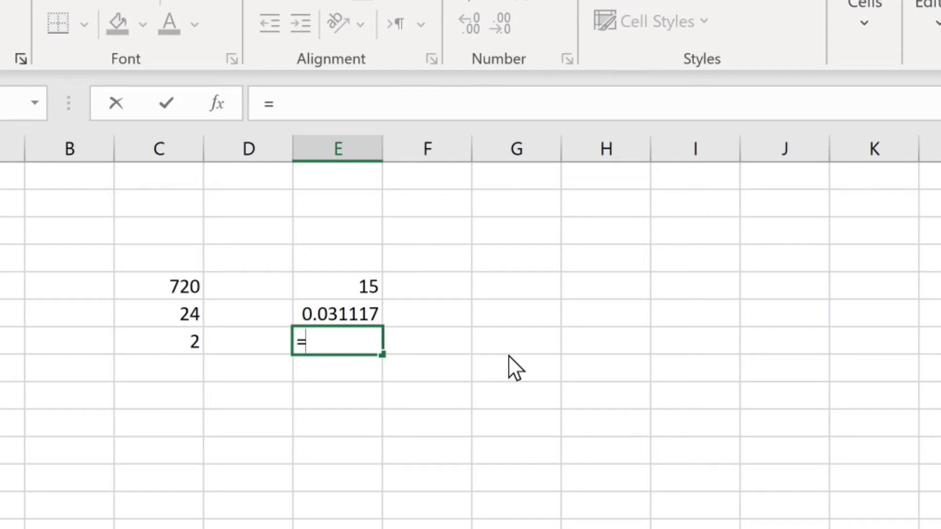
{"action": "type", "text": ".58"}
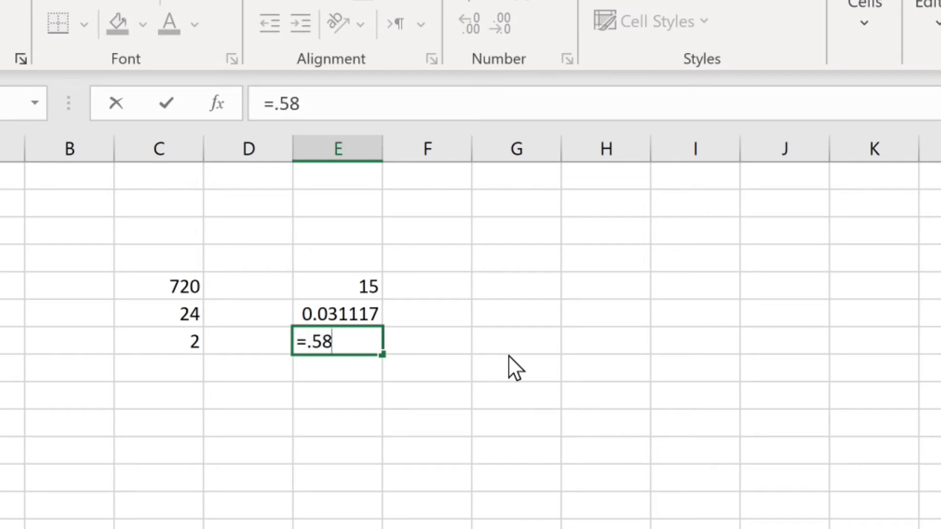
{"action": "type", "text": "^2"}
{"action": "key", "text": "Return"}
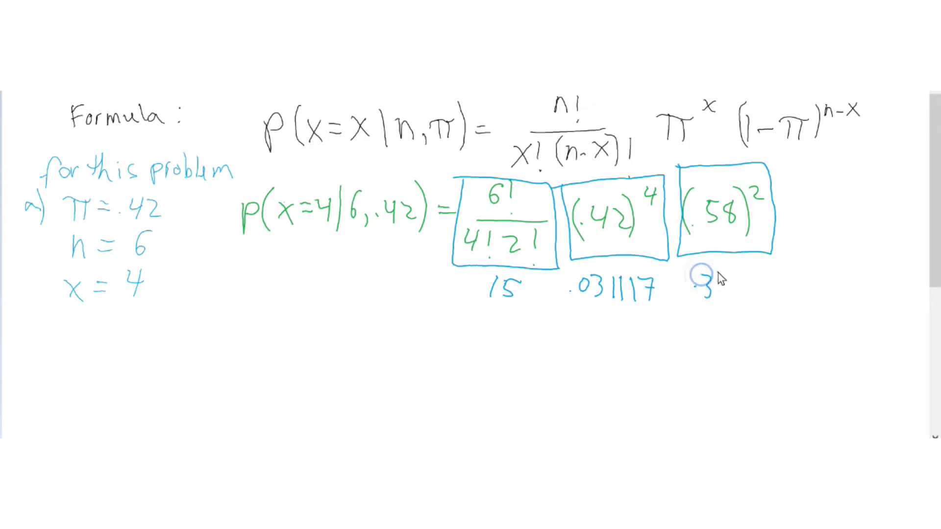
In the handwritten notes, write .3364 under the (.58) box and add multiplication signs between the three values
{"action": "left_click_drag", "start_coordinate": [709, 278], "coordinate": [717, 296]}
{"action": "left_click_drag", "start_coordinate": [740, 274], "coordinate": [735, 294]}
{"action": "left_click_drag", "start_coordinate": [528, 281], "coordinate": [532, 291]}
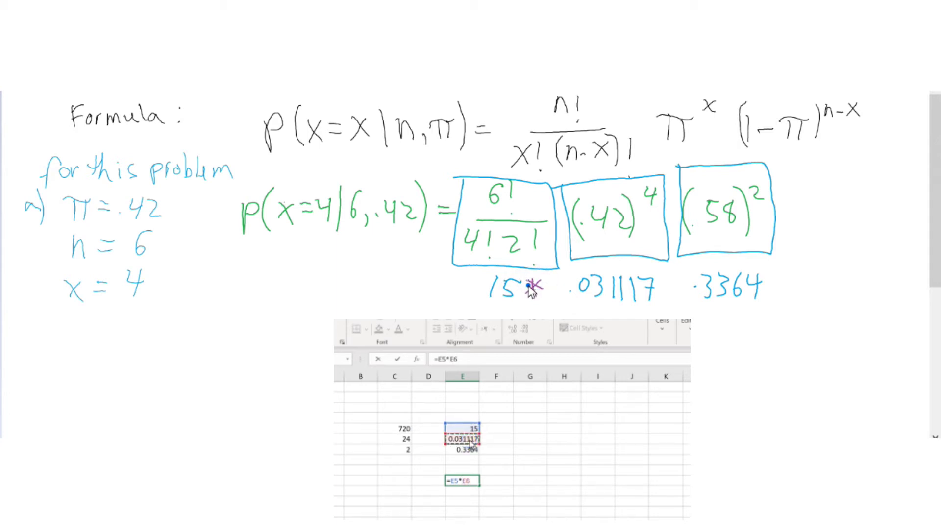
{"action": "mouse_move", "coordinate": [663, 278]}
{"action": "left_mouse_down"}
{"action": "mouse_move", "coordinate": [675, 288]}
{"action": "mouse_move", "coordinate": [662, 296]}
{"action": "mouse_move", "coordinate": [683, 286]}
{"action": "left_mouse_up"}
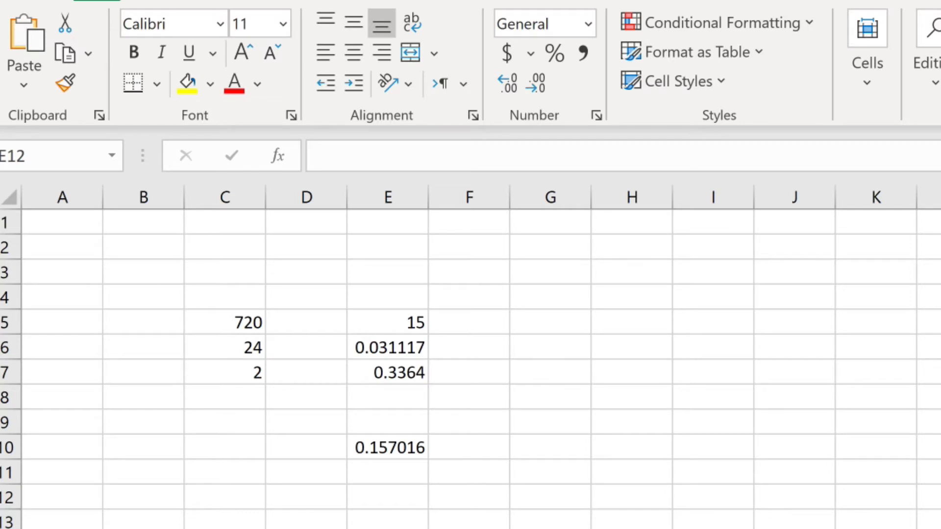
Handwrite the Excel function name =BINOM.DIST below the worked calculation
{"action": "left_click", "coordinate": [378, 495]}
{"action": "left_click_drag", "start_coordinate": [164, 341], "coordinate": [196, 342]}
{"action": "mouse_move", "coordinate": [165, 348]}
{"action": "left_mouse_down"}
{"action": "mouse_move", "coordinate": [210, 357]}
{"action": "mouse_move", "coordinate": [230, 339]}
{"action": "mouse_move", "coordinate": [267, 339]}
{"action": "mouse_move", "coordinate": [333, 363]}
{"action": "left_mouse_up"}
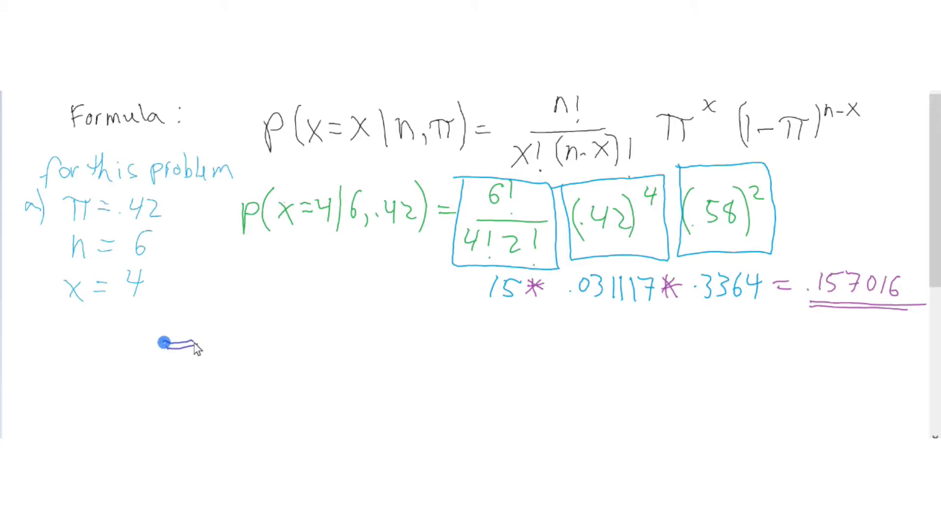
{"action": "left_click", "coordinate": [319, 352]}
{"action": "mouse_move", "coordinate": [361, 333]}
{"action": "left_mouse_down"}
{"action": "mouse_move", "coordinate": [359, 363]}
{"action": "mouse_move", "coordinate": [398, 332]}
{"action": "left_mouse_up"}
{"action": "left_click_drag", "start_coordinate": [390, 333], "coordinate": [389, 361]}
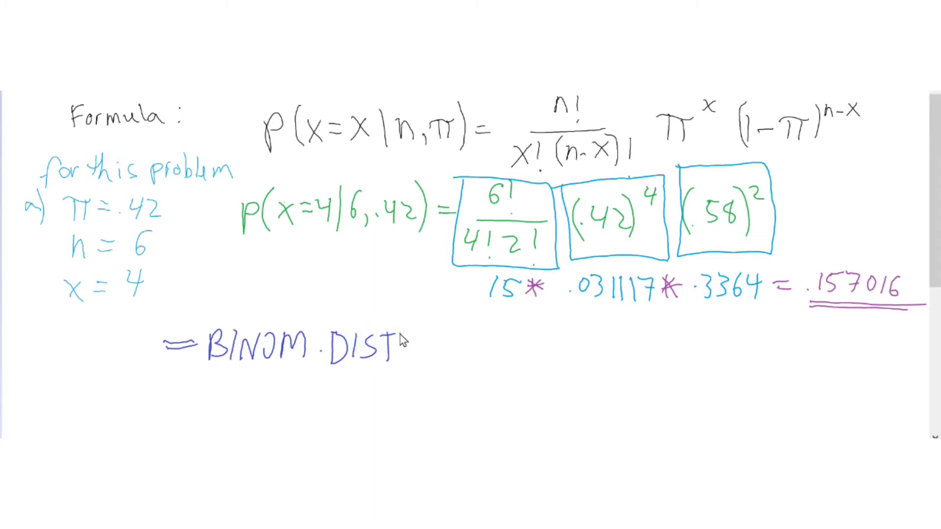
Handwrite the function's arguments in parentheses as x, n, π, "is it cumulative?"
{"action": "left_click_drag", "start_coordinate": [440, 335], "coordinate": [458, 360]}
{"action": "mouse_move", "coordinate": [457, 333]}
{"action": "left_mouse_down"}
{"action": "mouse_move", "coordinate": [440, 360]}
{"action": "mouse_move", "coordinate": [463, 367]}
{"action": "left_mouse_up"}
{"action": "mouse_move", "coordinate": [485, 360]}
{"action": "left_mouse_down"}
{"action": "mouse_move", "coordinate": [486, 343]}
{"action": "mouse_move", "coordinate": [501, 360]}
{"action": "left_mouse_up"}
{"action": "left_click_drag", "start_coordinate": [511, 359], "coordinate": [507, 368]}
{"action": "left_click_drag", "start_coordinate": [537, 335], "coordinate": [535, 356]}
{"action": "left_click_drag", "start_coordinate": [551, 333], "coordinate": [559, 369]}
{"action": "mouse_move", "coordinate": [599, 325]}
{"action": "left_mouse_down"}
{"action": "mouse_move", "coordinate": [593, 338]}
{"action": "mouse_move", "coordinate": [640, 327]}
{"action": "left_mouse_up"}
{"action": "left_click", "coordinate": [617, 321]}
{"action": "mouse_move", "coordinate": [596, 350]}
{"action": "left_mouse_down"}
{"action": "mouse_move", "coordinate": [588, 360]}
{"action": "mouse_move", "coordinate": [618, 362]}
{"action": "mouse_move", "coordinate": [670, 356]}
{"action": "mouse_move", "coordinate": [684, 344]}
{"action": "mouse_move", "coordinate": [693, 361]}
{"action": "left_mouse_up"}
{"action": "left_click", "coordinate": [693, 344]}
{"action": "left_click_drag", "start_coordinate": [698, 350], "coordinate": [718, 364]}
{"action": "left_click_drag", "start_coordinate": [718, 311], "coordinate": [739, 338]}
{"action": "left_click_drag", "start_coordinate": [716, 343], "coordinate": [721, 357]}
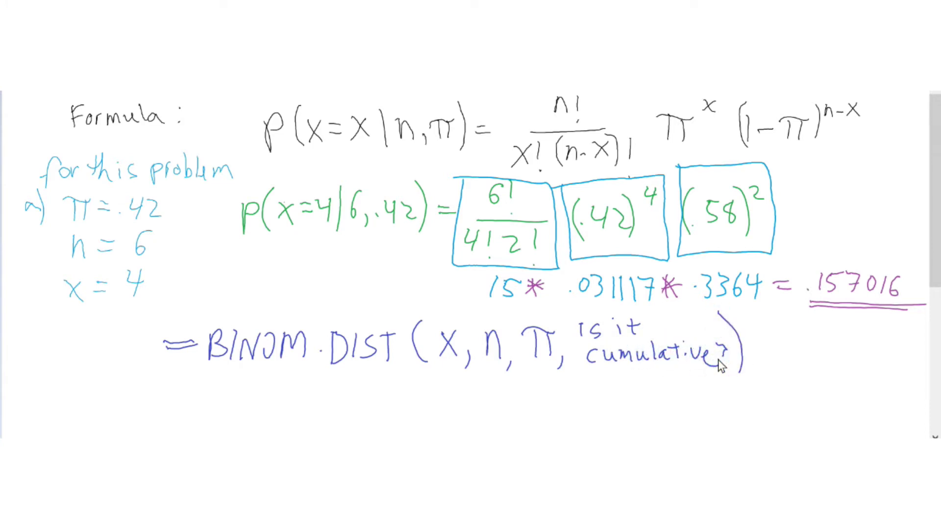
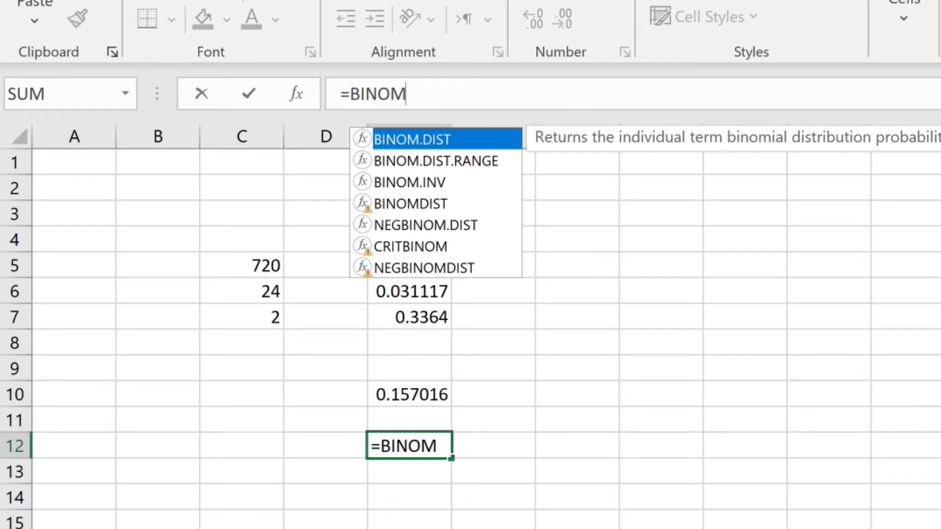
Calculate the part a probability in cell E12 with the formula =BINOM.DIST(4,6,.42,FALSE)
{"action": "type", "text": ".DIS"}
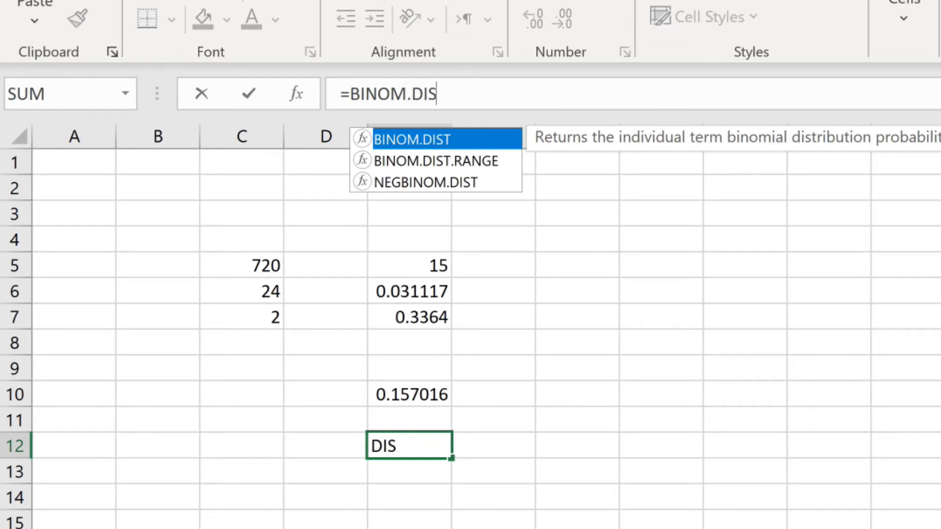
{"action": "type", "text": "T("}
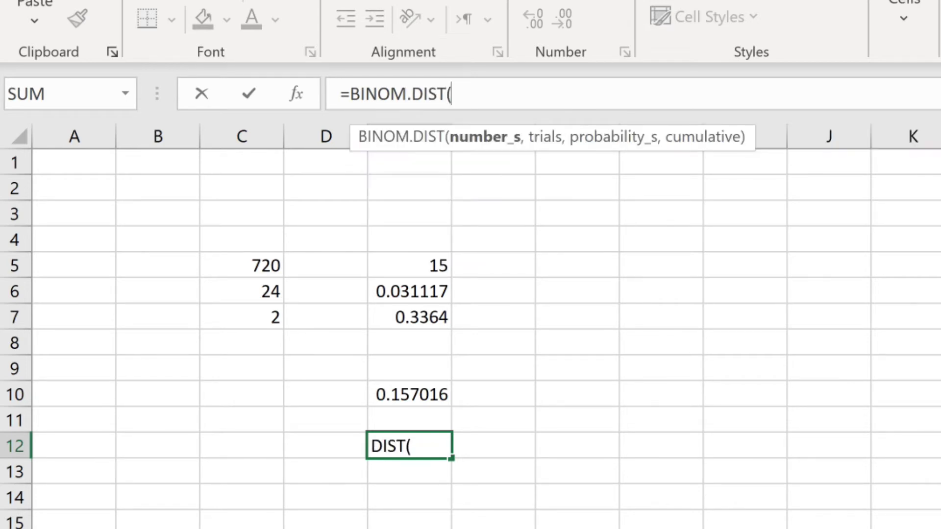
{"action": "type", "text": "4,6,"}
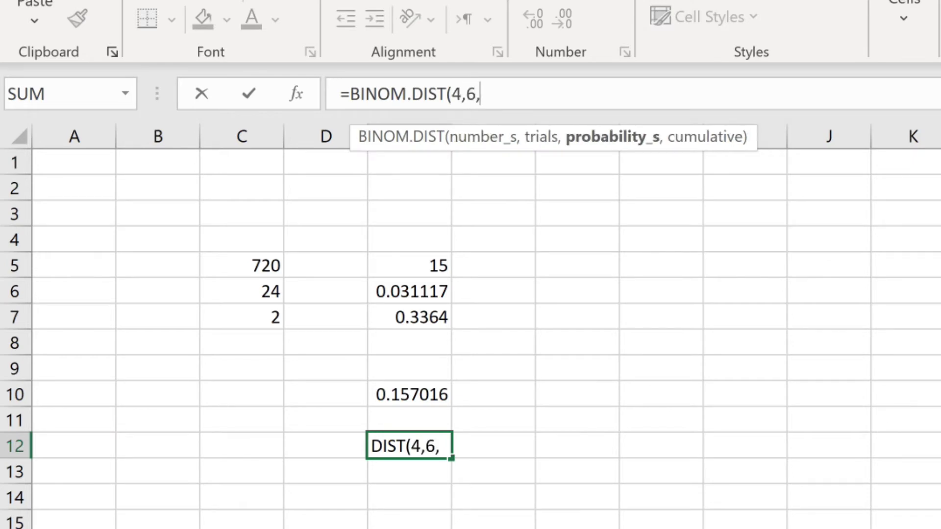
{"action": "type", "text": ".42,FALSE"}
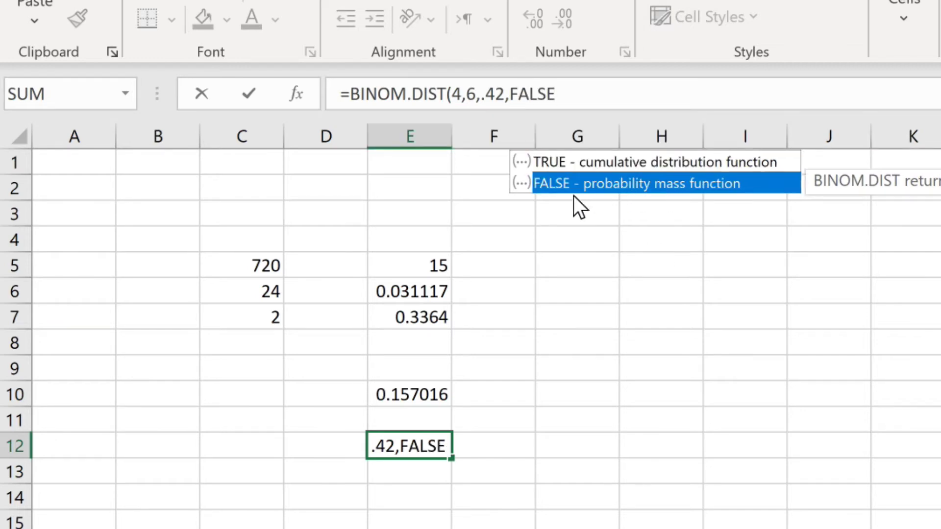
{"action": "left_click", "coordinate": [576, 91]}
{"action": "type", "text": ")"}
{"action": "key", "text": "Return"}
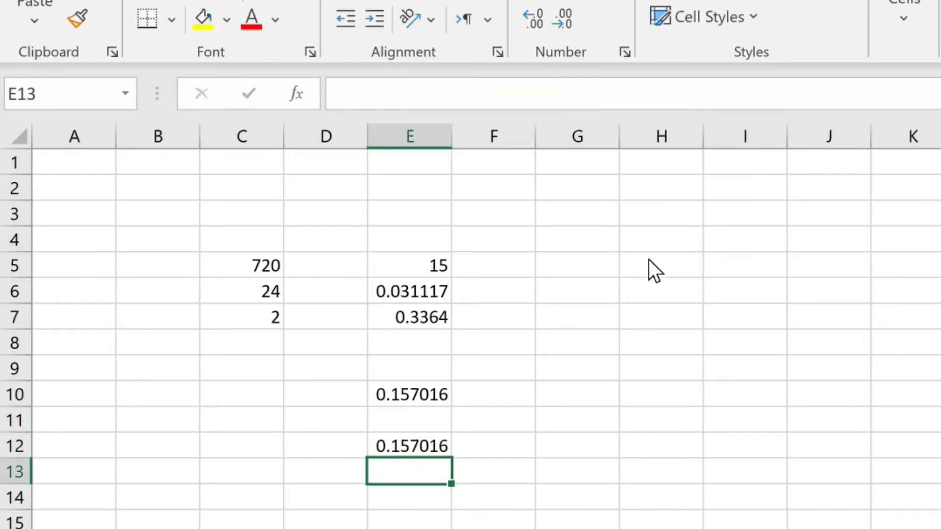
{"action": "left_click", "coordinate": [435, 449]}
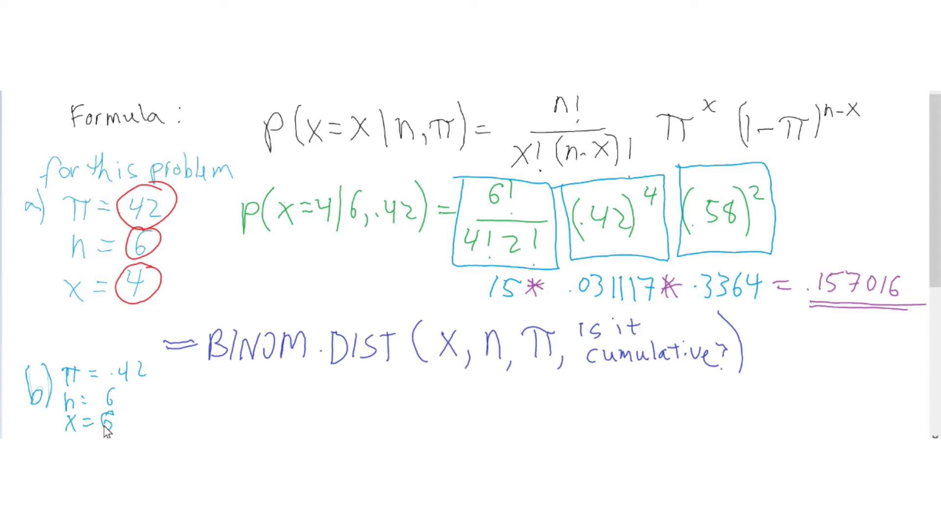
In the handwritten notes, write the part b formula as P(x=6|6,.42) = 6!/(6! 0!) (.42)^6 (.58)^0
{"action": "mouse_move", "coordinate": [191, 406]}
{"action": "left_mouse_down"}
{"action": "mouse_move", "coordinate": [288, 375]}
{"action": "mouse_move", "coordinate": [308, 401]}
{"action": "mouse_move", "coordinate": [368, 405]}
{"action": "mouse_move", "coordinate": [431, 362]}
{"action": "mouse_move", "coordinate": [471, 397]}
{"action": "left_mouse_up"}
{"action": "mouse_move", "coordinate": [412, 407]}
{"action": "left_mouse_down"}
{"action": "mouse_move", "coordinate": [406, 421]}
{"action": "mouse_move", "coordinate": [458, 432]}
{"action": "left_mouse_up"}
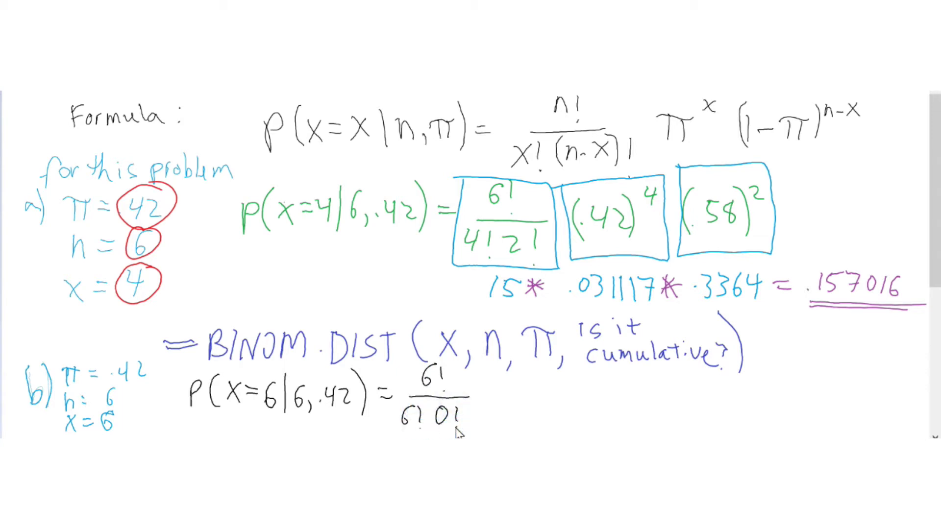
{"action": "mouse_move", "coordinate": [494, 400]}
{"action": "left_mouse_down"}
{"action": "mouse_move", "coordinate": [504, 384]}
{"action": "mouse_move", "coordinate": [527, 392]}
{"action": "mouse_move", "coordinate": [515, 402]}
{"action": "mouse_move", "coordinate": [534, 400]}
{"action": "left_mouse_up"}
{"action": "left_click_drag", "start_coordinate": [491, 377], "coordinate": [491, 408]}
{"action": "mouse_move", "coordinate": [532, 367]}
{"action": "left_mouse_down"}
{"action": "mouse_move", "coordinate": [536, 403]}
{"action": "mouse_move", "coordinate": [546, 388]}
{"action": "left_mouse_up"}
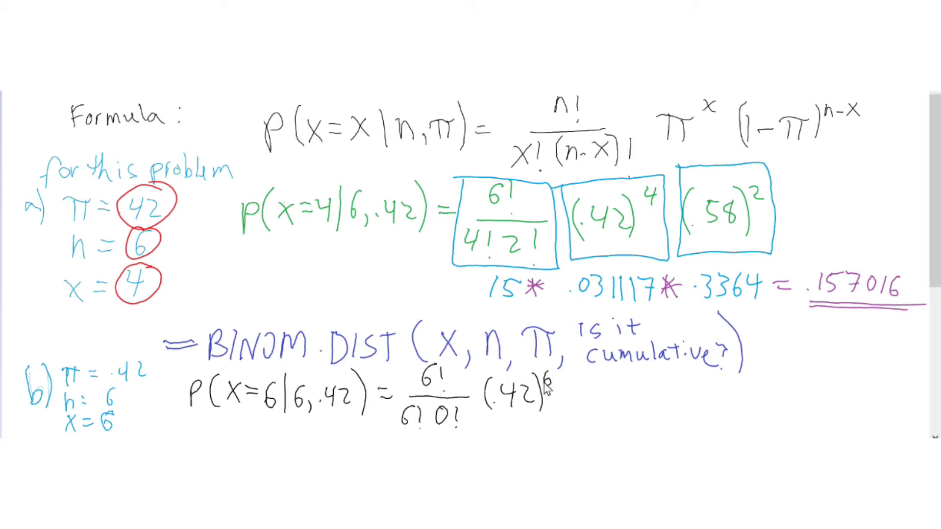
{"action": "left_click", "coordinate": [583, 399]}
{"action": "mouse_move", "coordinate": [589, 385]}
{"action": "left_mouse_down"}
{"action": "mouse_move", "coordinate": [594, 402]}
{"action": "mouse_move", "coordinate": [616, 395]}
{"action": "mouse_move", "coordinate": [582, 407]}
{"action": "left_mouse_up"}
{"action": "left_click_drag", "start_coordinate": [622, 374], "coordinate": [633, 397]}
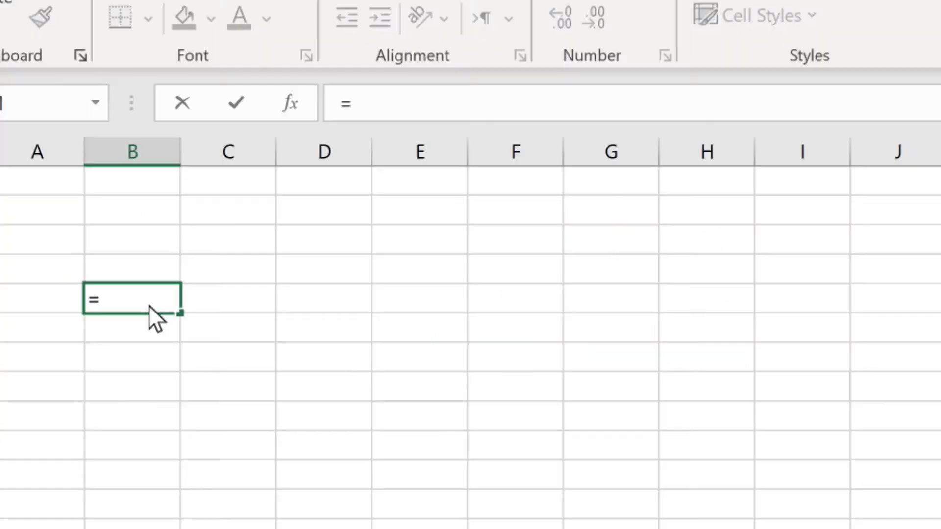
Switch to Excel, calculate 6! in cell B5 with =FACT(6), and copy the formula down to B6
{"action": "type", "text": "FACT"}
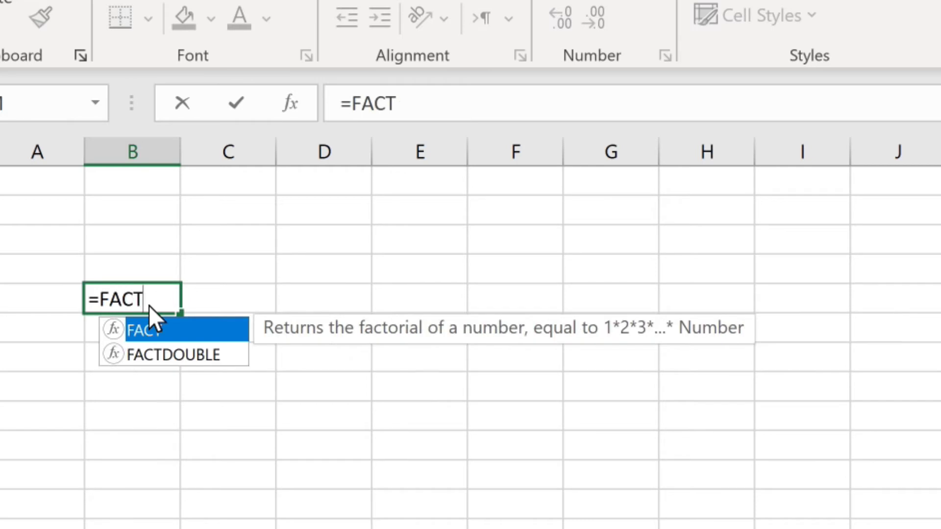
{"action": "type", "text": "(6"}
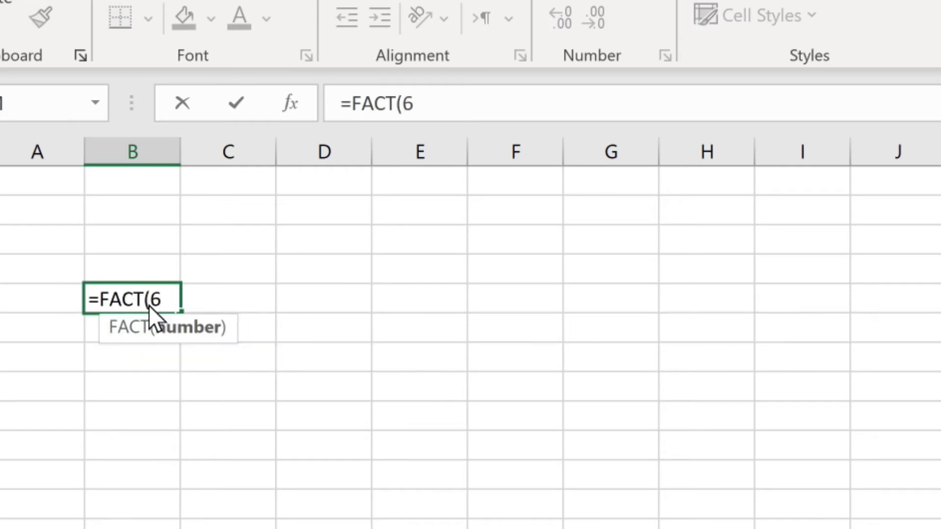
{"action": "type", "text": ")"}
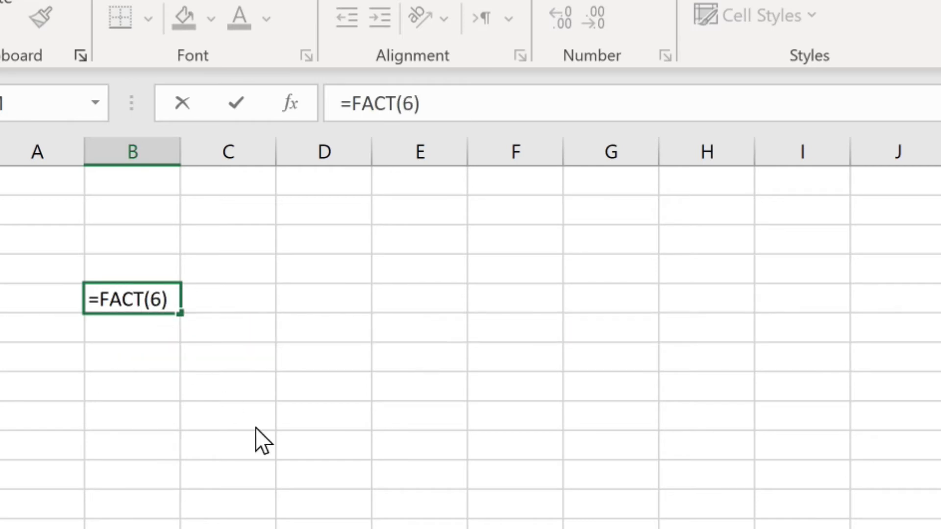
{"action": "key", "text": "Return"}
{"action": "left_click", "coordinate": [141, 333]}
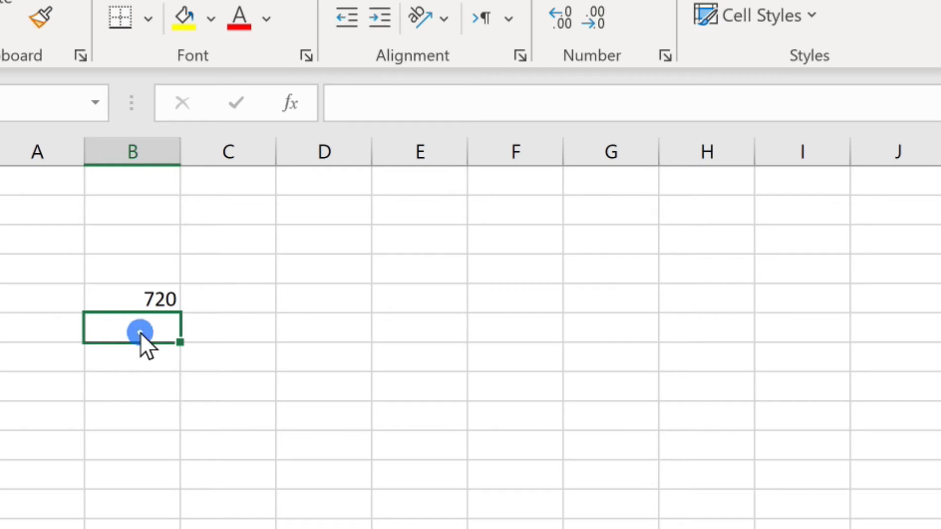
{"action": "left_click", "coordinate": [168, 300]}
{"action": "left_click_drag", "start_coordinate": [178, 315], "coordinate": [161, 360]}
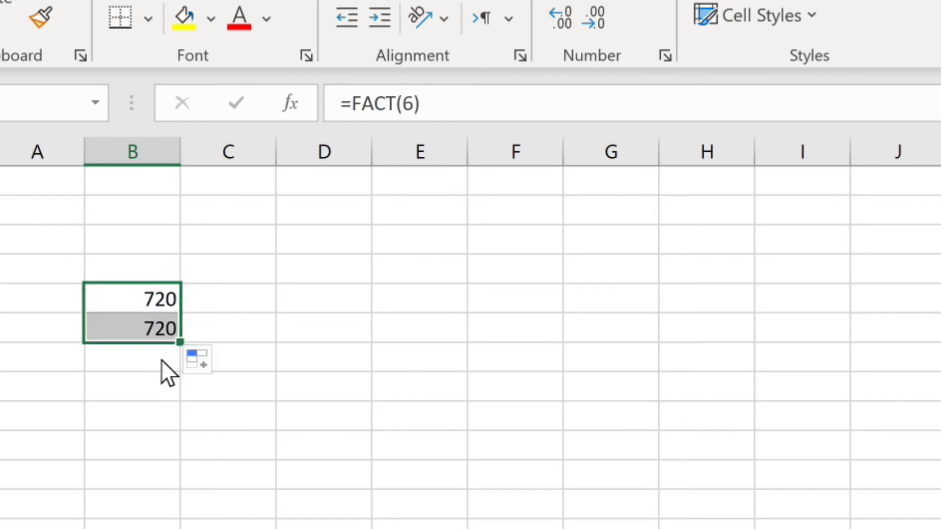
Calculate 0! in cell B7 with the formula =FACT(0)
{"action": "left_click", "coordinate": [164, 354]}
{"action": "type", "text": "="}
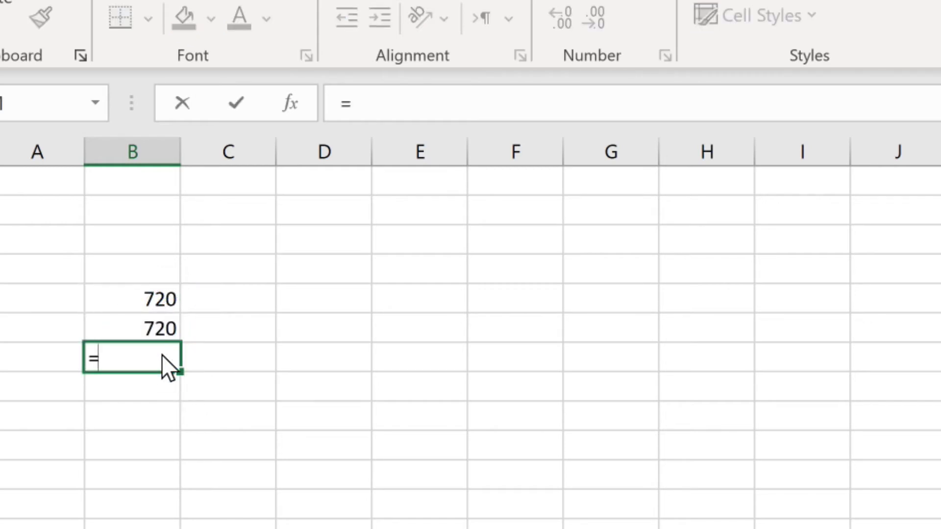
{"action": "type", "text": "FACT(0"}
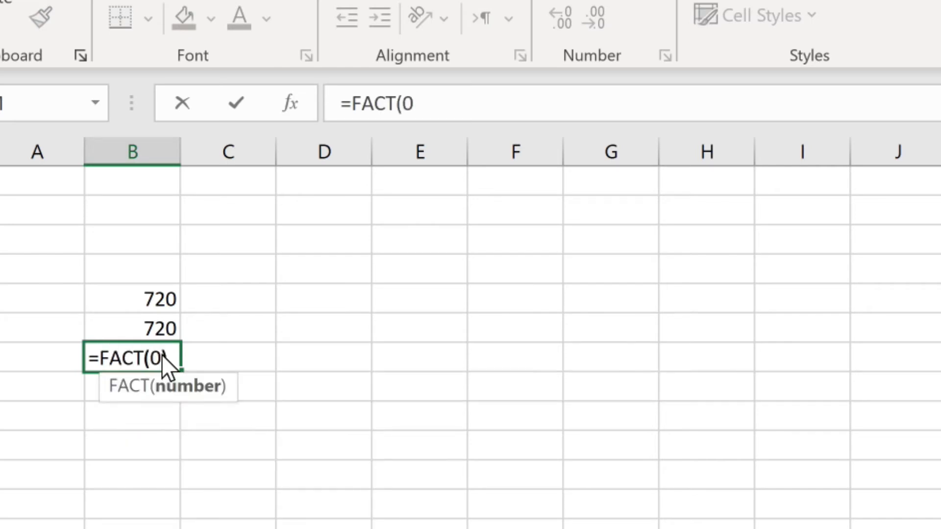
{"action": "type", "text": ")"}
{"action": "key", "text": "Return"}
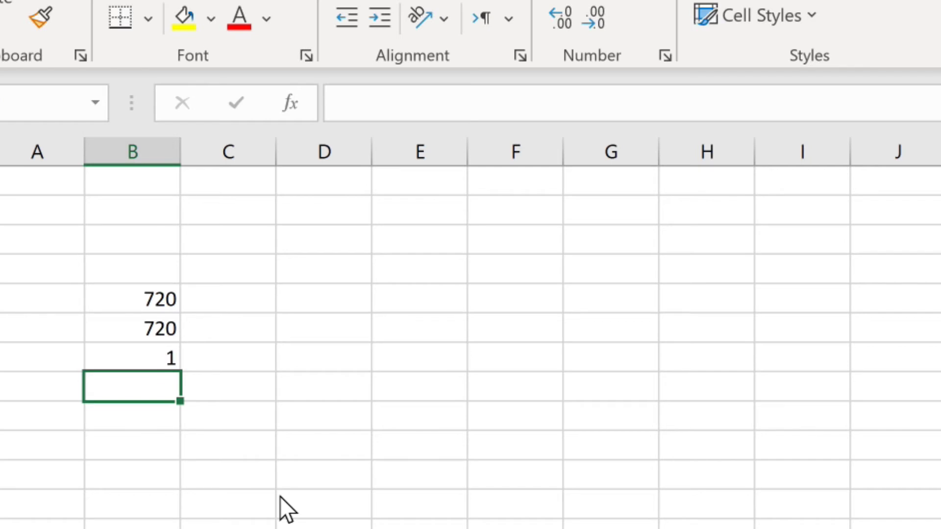
Calculate the combinations term in cell D7 with the formula =B5/(B6*B7)
{"action": "left_click", "coordinate": [309, 358]}
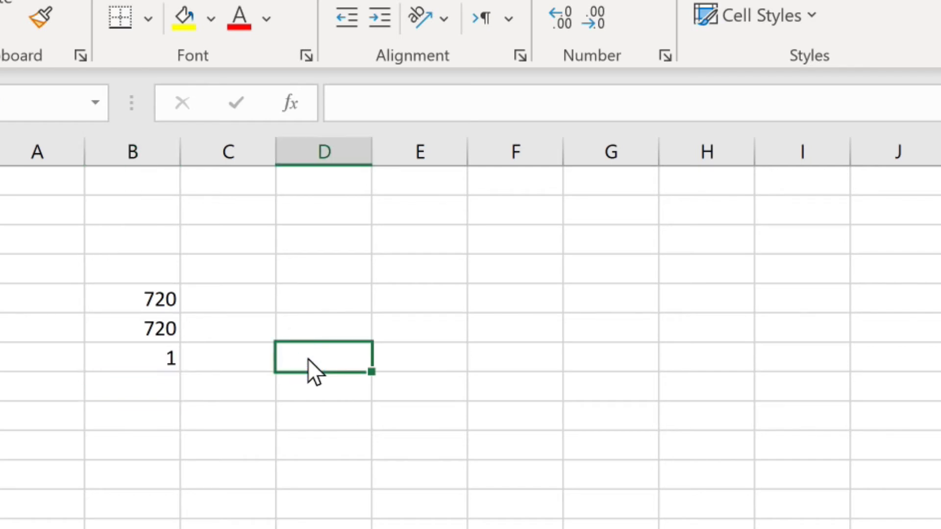
{"action": "type", "text": "="}
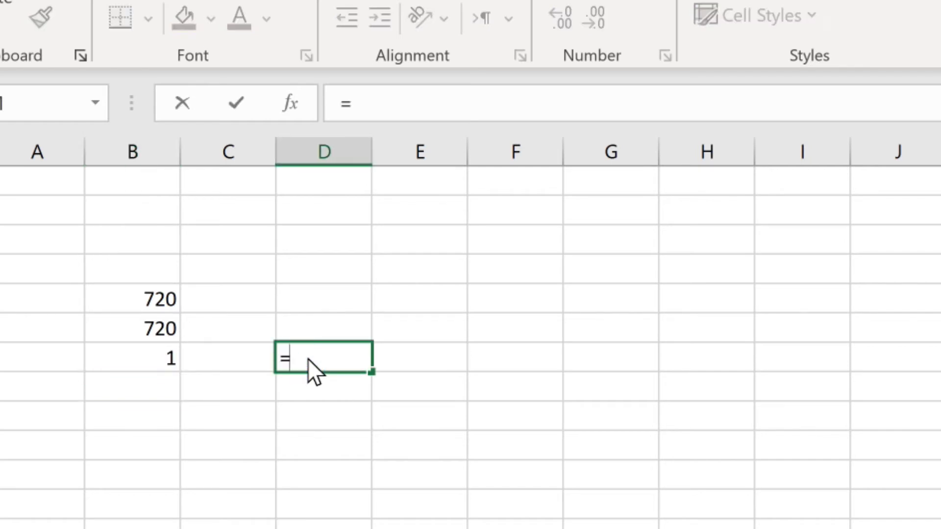
{"action": "left_click", "coordinate": [168, 307]}
{"action": "type", "text": "/"}
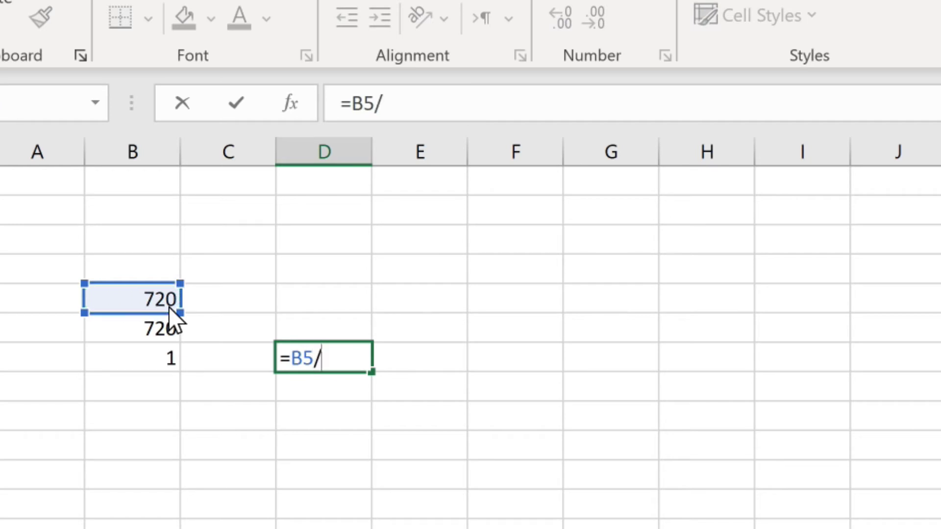
{"action": "type", "text": "("}
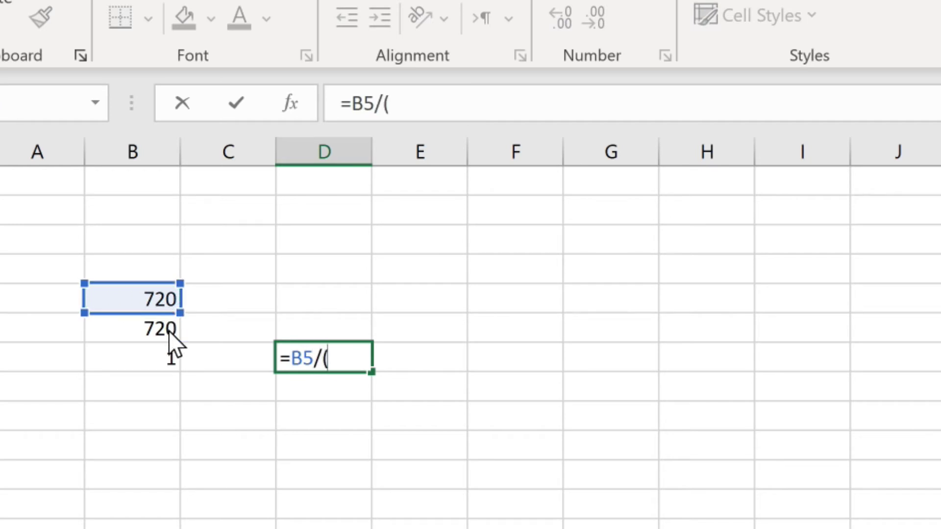
{"action": "left_click", "coordinate": [167, 332]}
{"action": "type", "text": "*"}
{"action": "left_click", "coordinate": [165, 361]}
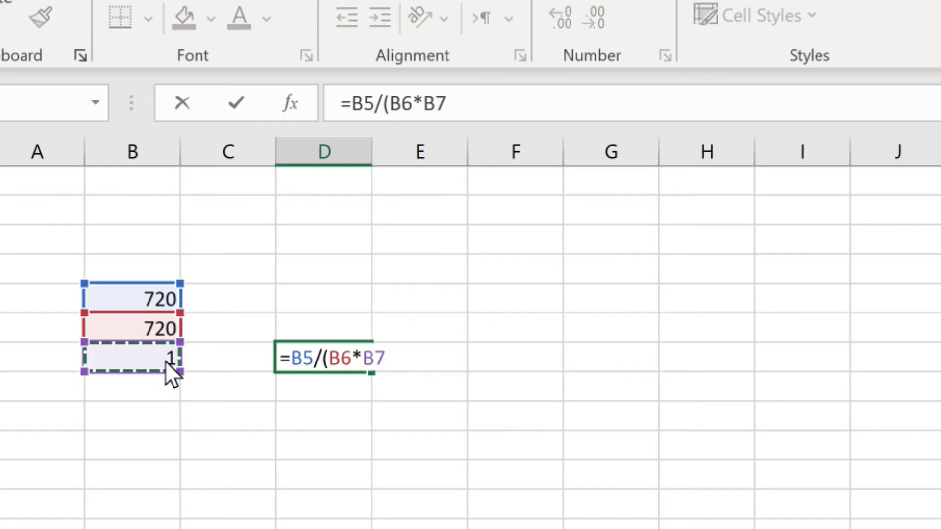
{"action": "type", "text": ")"}
{"action": "key", "text": "Return"}
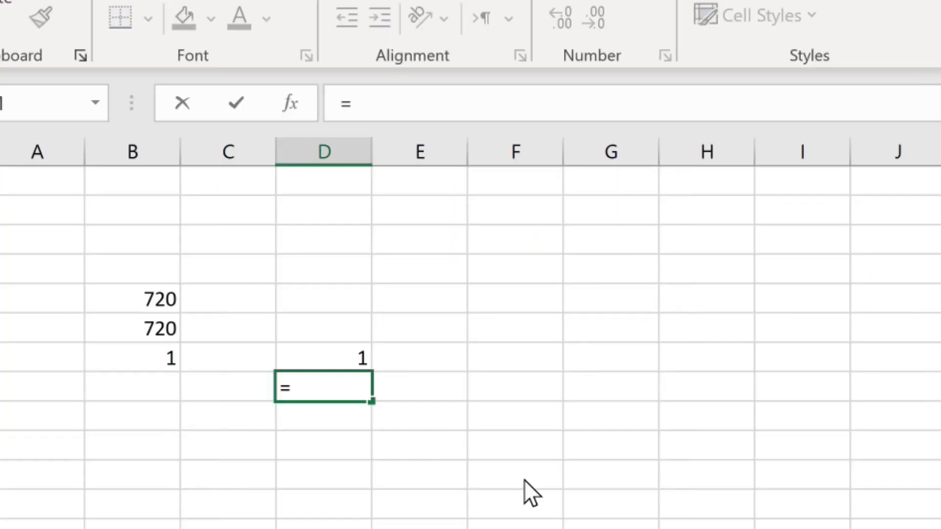
Calculate the success term in D8 with =.42^6 and the failure term in D9 with =.58^0
{"action": "type", "text": "=.42"}
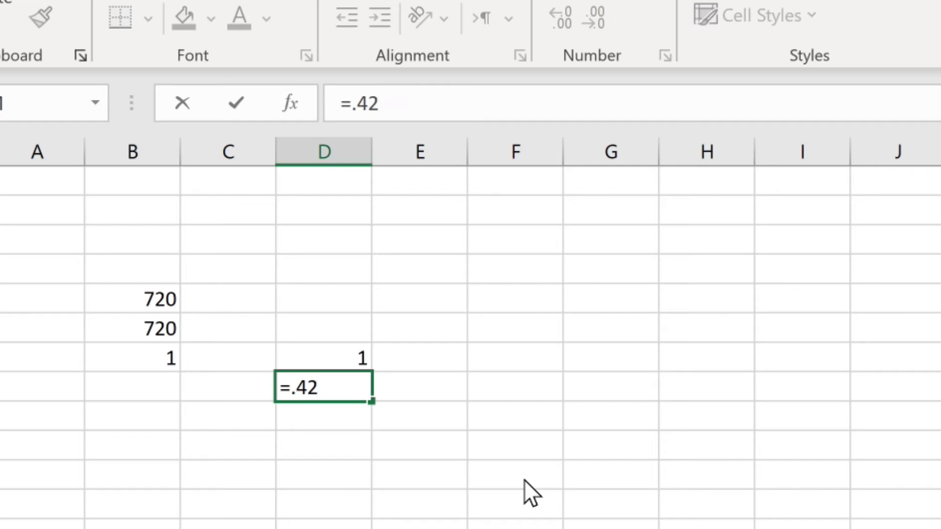
{"action": "type", "text": "^6"}
{"action": "key", "text": "Return"}
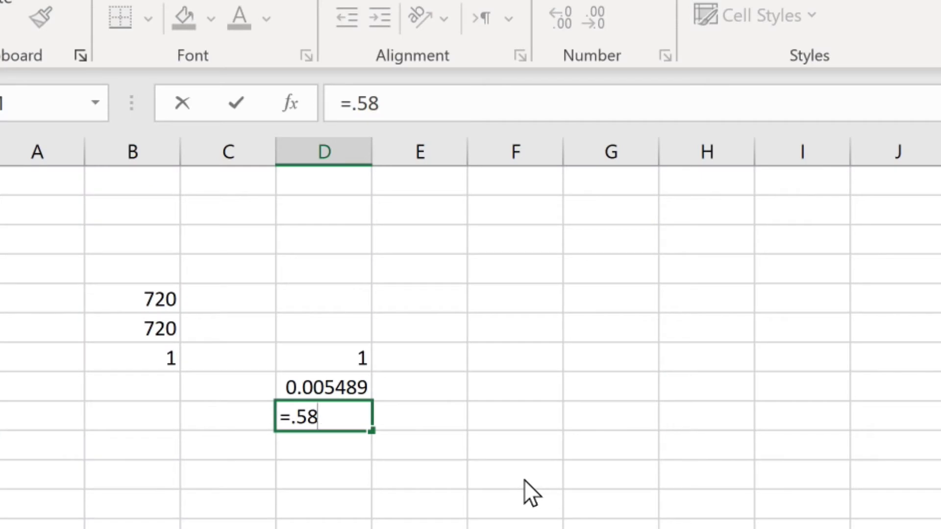
{"action": "type", "text": "^0"}
{"action": "key", "text": "Return"}
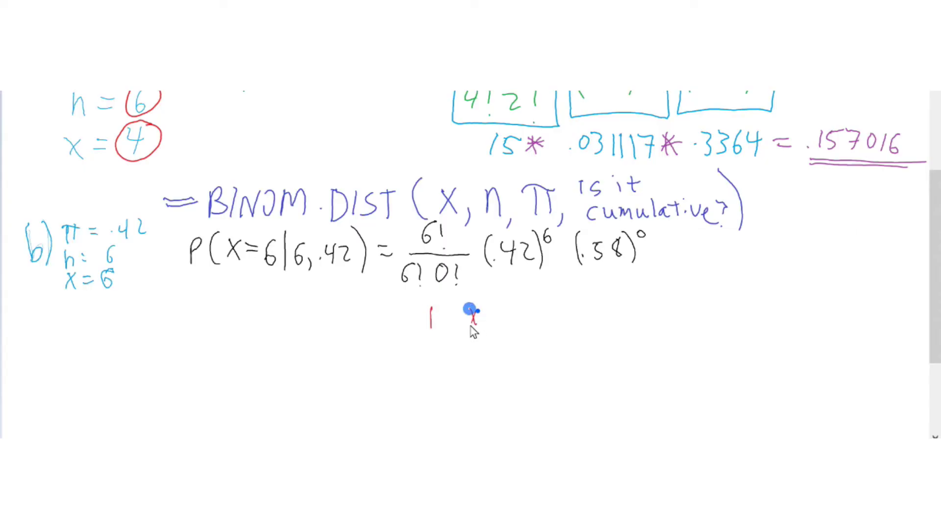
In the handwritten notes, write the product of the three evaluated terms under the part b formula and underline its result
{"action": "mouse_move", "coordinate": [467, 306]}
{"action": "left_mouse_down"}
{"action": "mouse_move", "coordinate": [478, 327]}
{"action": "mouse_move", "coordinate": [510, 310]}
{"action": "left_mouse_up"}
{"action": "mouse_move", "coordinate": [526, 308]}
{"action": "left_mouse_down"}
{"action": "mouse_move", "coordinate": [530, 328]}
{"action": "mouse_move", "coordinate": [545, 303]}
{"action": "left_mouse_up"}
{"action": "mouse_move", "coordinate": [551, 297]}
{"action": "left_mouse_down"}
{"action": "mouse_move", "coordinate": [586, 318]}
{"action": "mouse_move", "coordinate": [614, 316]}
{"action": "left_mouse_up"}
{"action": "left_click_drag", "start_coordinate": [614, 301], "coordinate": [603, 317]}
{"action": "mouse_move", "coordinate": [635, 300]}
{"action": "left_mouse_down"}
{"action": "mouse_move", "coordinate": [638, 316]}
{"action": "mouse_move", "coordinate": [678, 300]}
{"action": "left_mouse_up"}
{"action": "left_click_drag", "start_coordinate": [667, 309], "coordinate": [679, 309]}
{"action": "left_click", "coordinate": [713, 303]}
{"action": "left_click_drag", "start_coordinate": [762, 293], "coordinate": [759, 307]}
{"action": "left_click_drag", "start_coordinate": [779, 291], "coordinate": [787, 309]}
{"action": "left_click_drag", "start_coordinate": [803, 292], "coordinate": [815, 309]}
{"action": "mouse_move", "coordinate": [717, 320]}
{"action": "left_mouse_down"}
{"action": "mouse_move", "coordinate": [818, 317]}
{"action": "mouse_move", "coordinate": [801, 326]}
{"action": "left_mouse_up"}
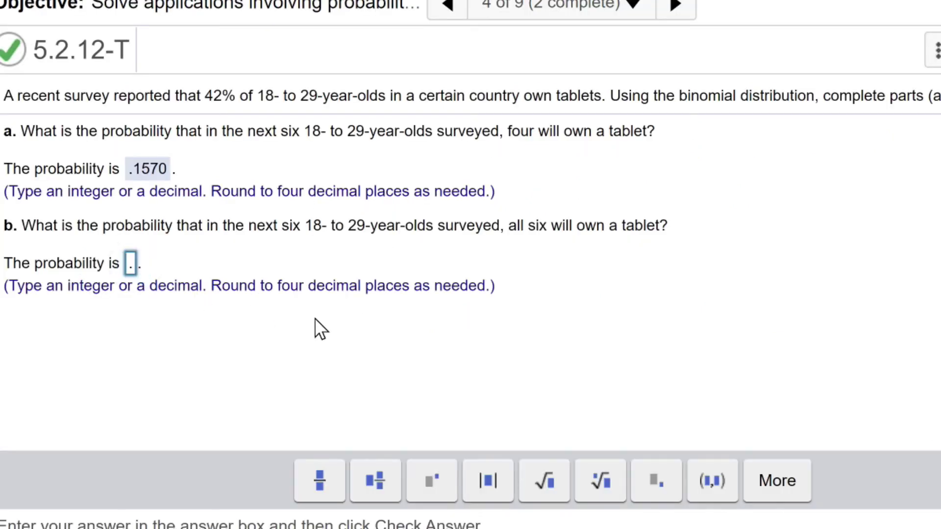
Switch to the homework question, enter .0055 as the part b probability and check the answer
{"action": "type", "text": "0055"}
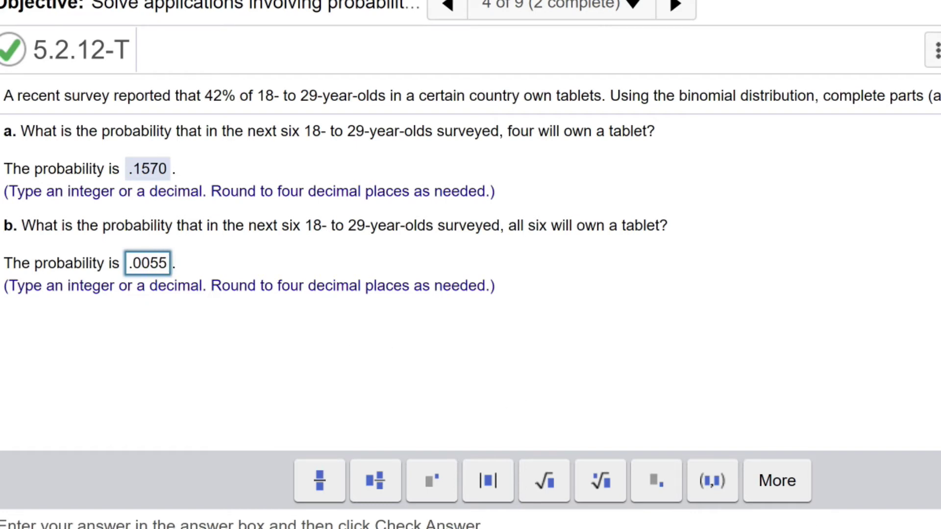
{"action": "left_click", "coordinate": [803, 524]}
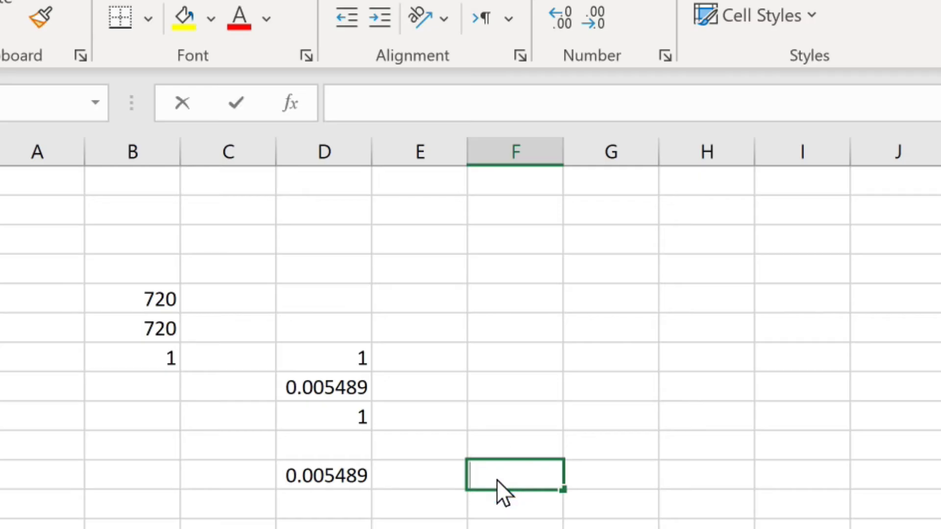
Calculate the part b probability in cell F11 with the formula =BINOM.DIST(6,6,.42,FALSE)
{"action": "type", "text": "="}
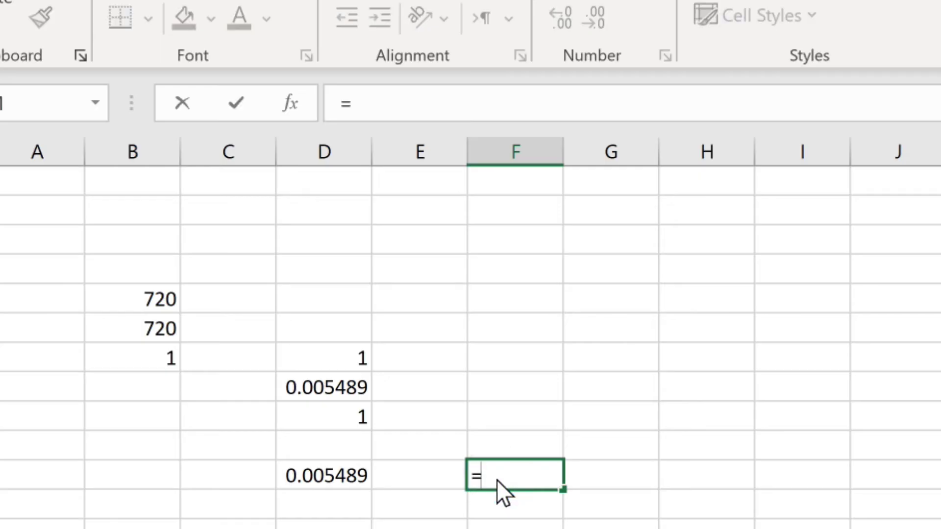
{"action": "type", "text": "BIN"}
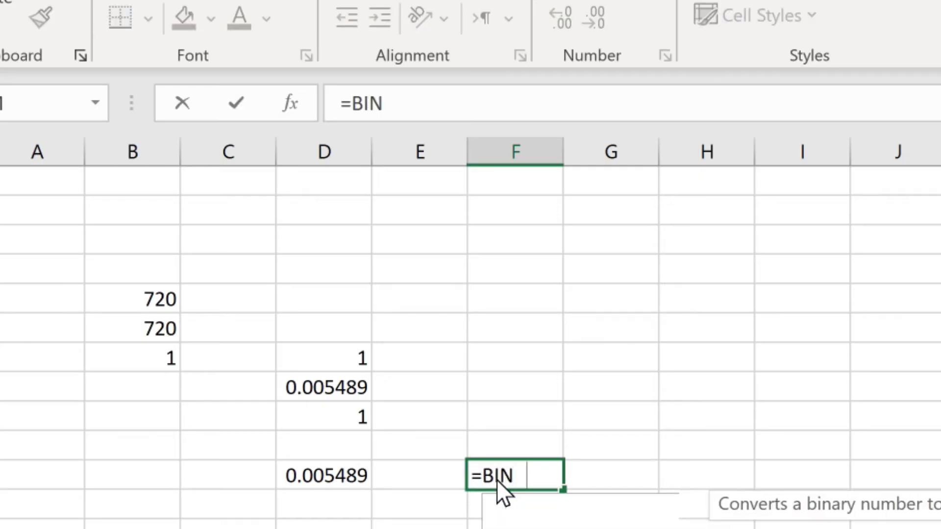
{"action": "type", "text": "OM.DIST"}
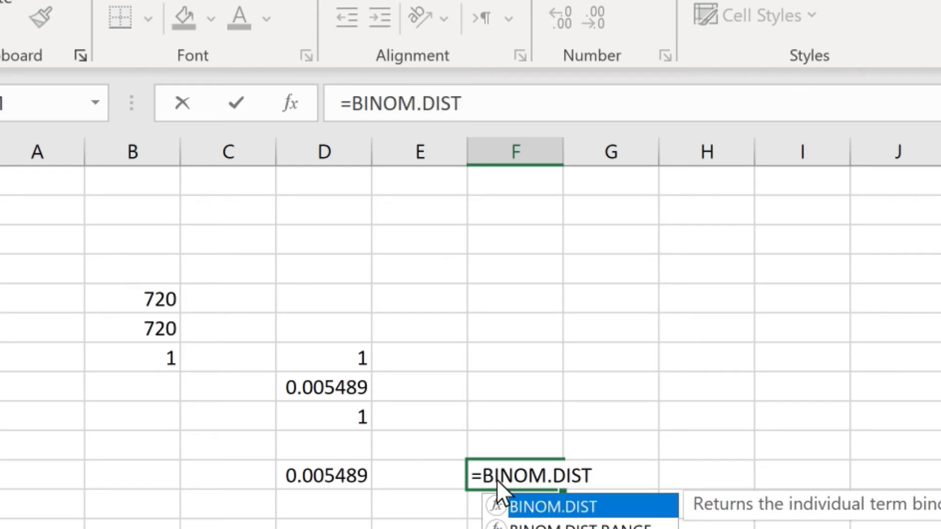
{"action": "type", "text": "(6,"}
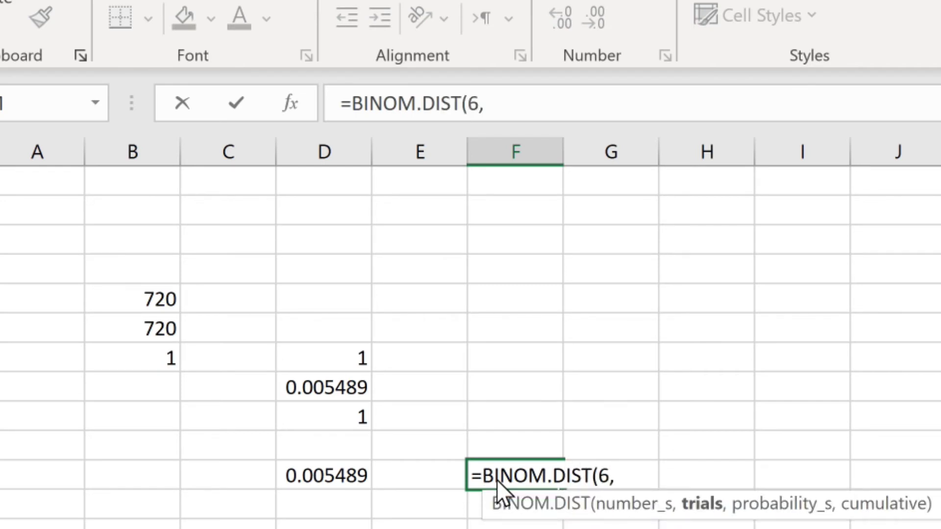
{"action": "type", "text": "6,"}
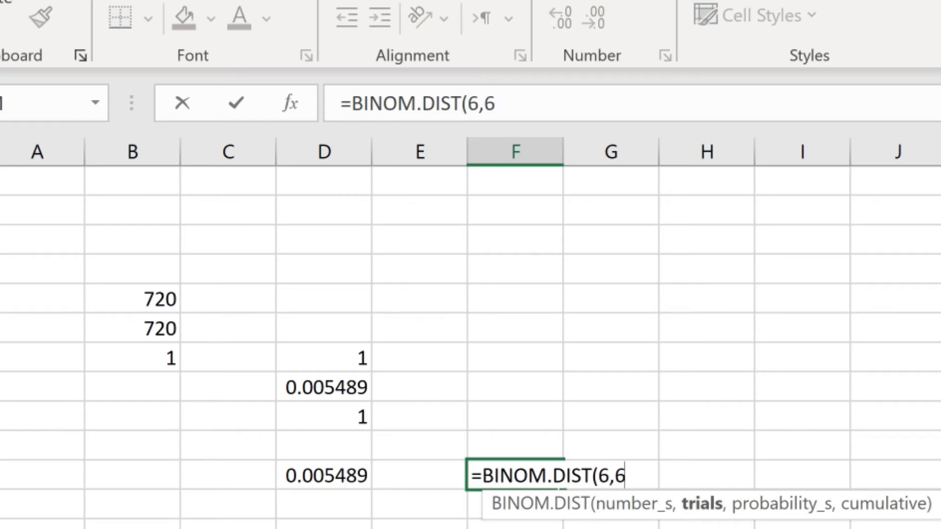
{"action": "type", "text": ".42,"}
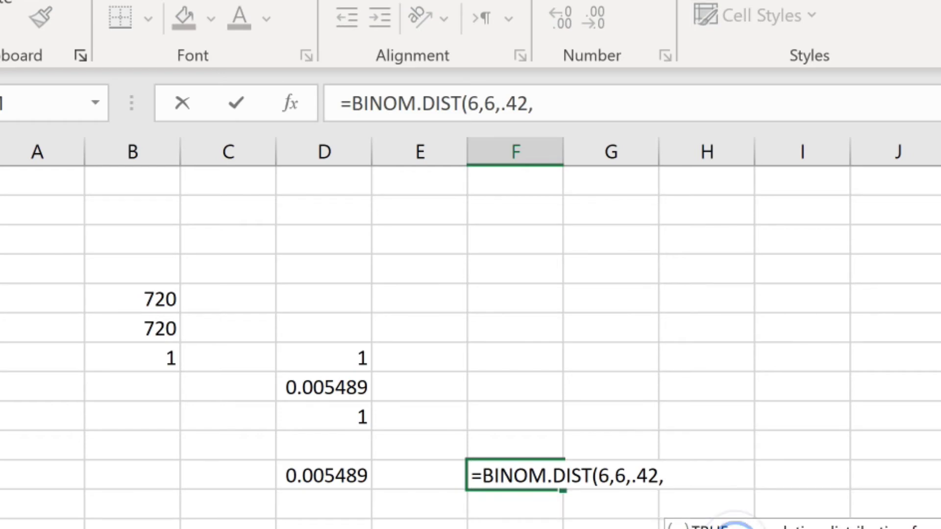
{"action": "type", "text": "f"}
{"action": "key", "text": "BackSpace"}
{"action": "type", "text": "FALSE"}
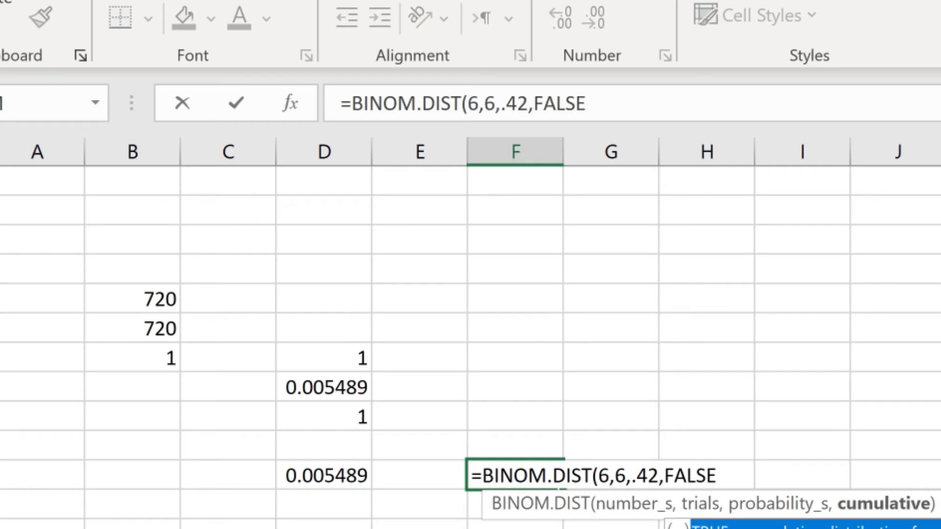
{"action": "type", "text": ")"}
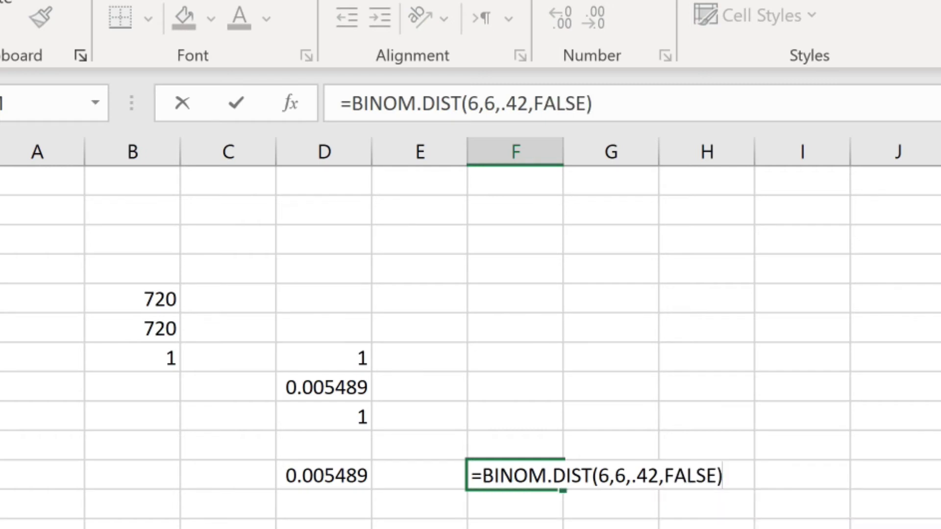
{"action": "key", "text": "ctrl+Return"}
{"action": "left_click", "coordinate": [511, 501]}
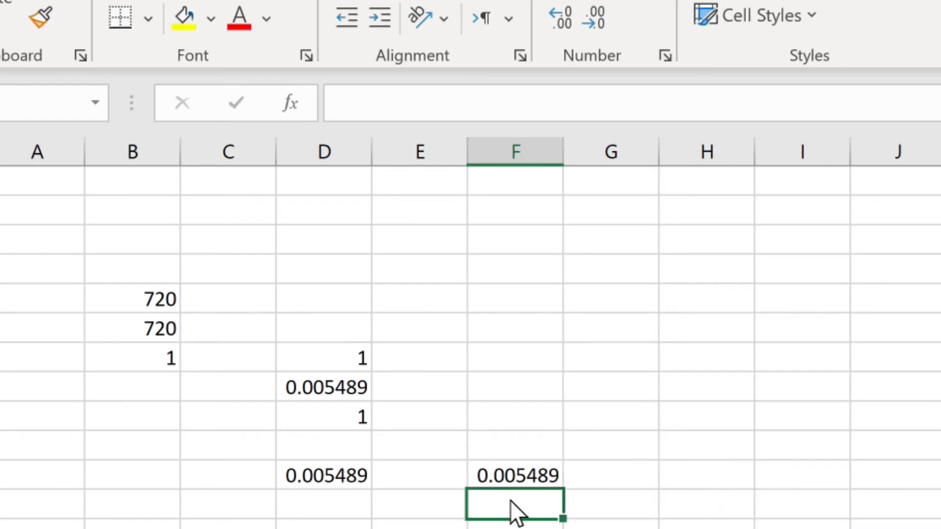
{"action": "left_click", "coordinate": [517, 484]}
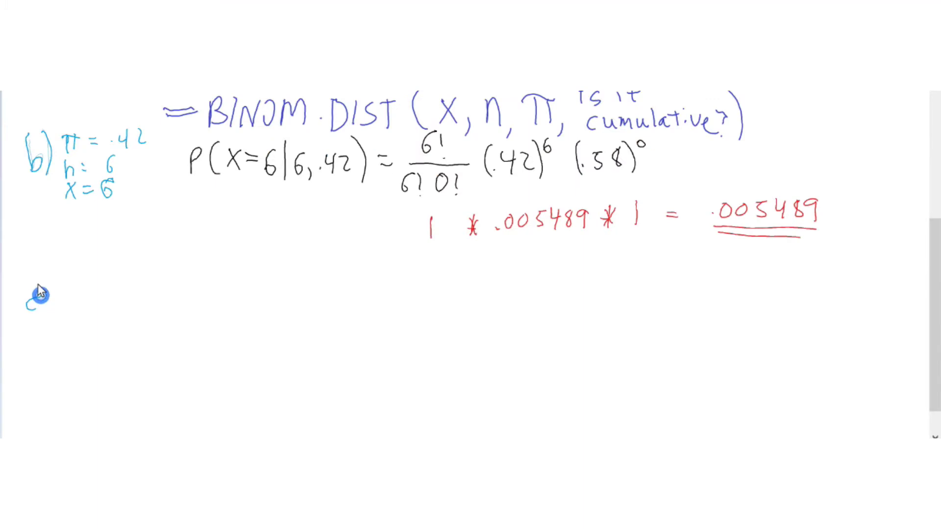
In the handwritten notes, start part c below part b by writing "c) P(X≥4)"
{"action": "left_click_drag", "start_coordinate": [41, 296], "coordinate": [47, 318]}
{"action": "mouse_move", "coordinate": [74, 287]}
{"action": "left_mouse_down"}
{"action": "mouse_move", "coordinate": [92, 309]}
{"action": "mouse_move", "coordinate": [156, 294]}
{"action": "left_mouse_up"}
{"action": "mouse_move", "coordinate": [154, 275]}
{"action": "left_mouse_down"}
{"action": "mouse_move", "coordinate": [156, 301]}
{"action": "mouse_move", "coordinate": [168, 307]}
{"action": "left_mouse_up"}
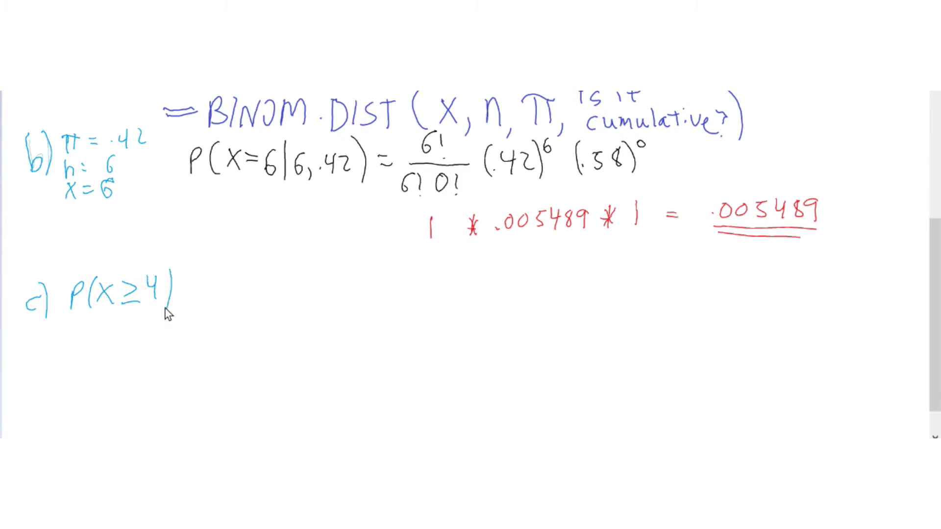
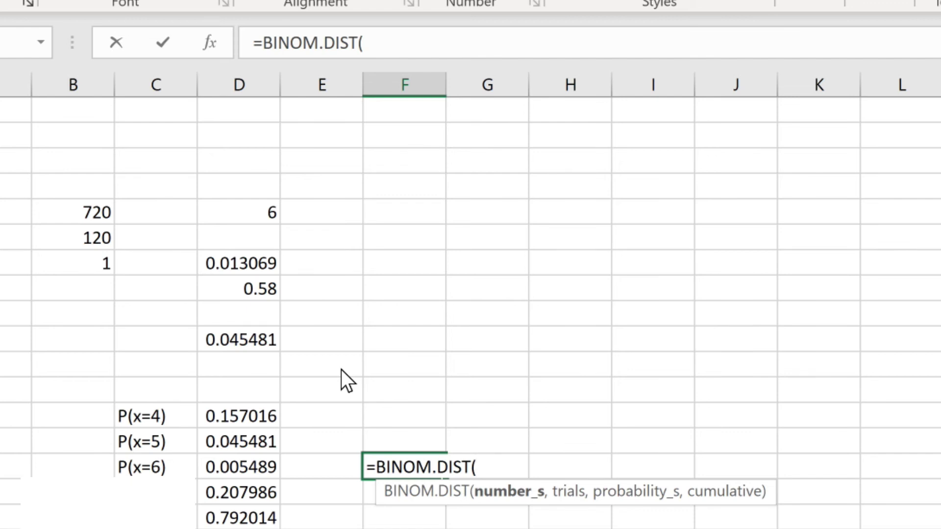
Complete the cumulative formula =BINOM.DIST(3,6,.42,TRUE) in column F on the P(x=6) row
{"action": "type", "text": "3,"}
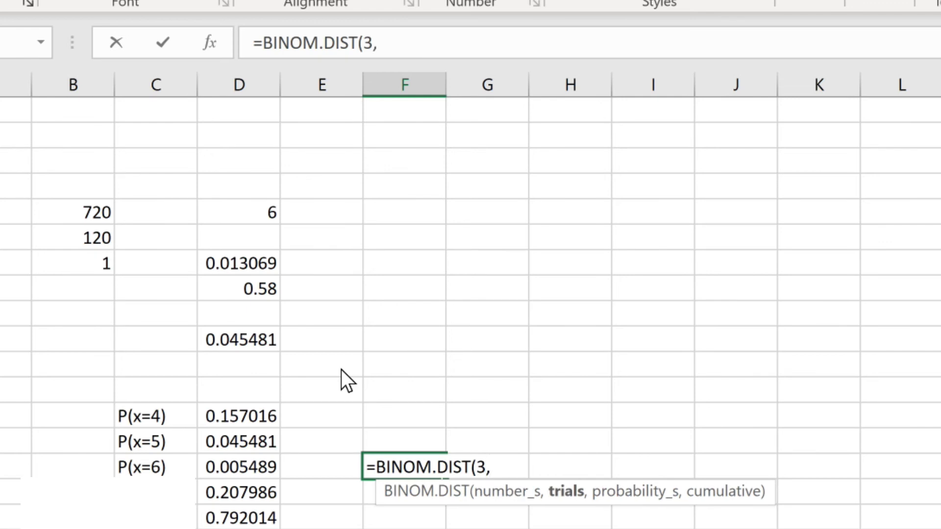
{"action": "type", "text": "6,"}
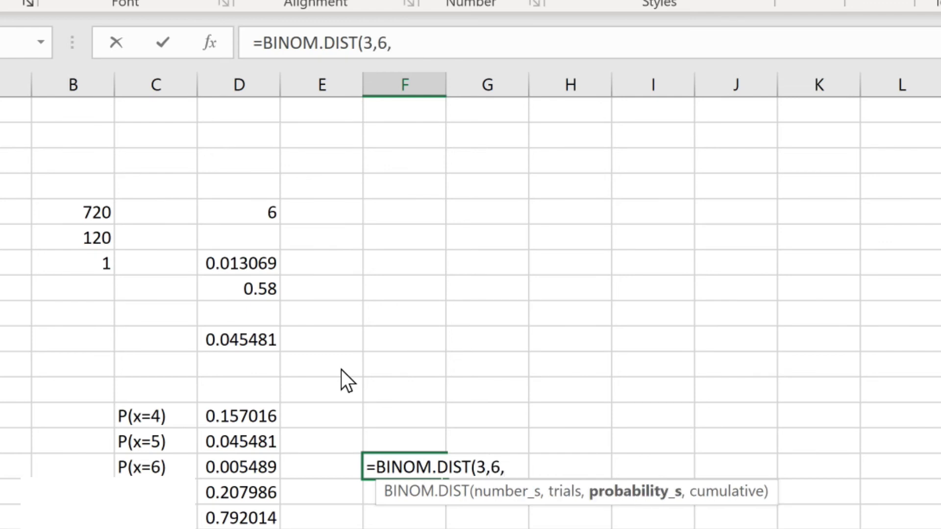
{"action": "type", "text": ".42,"}
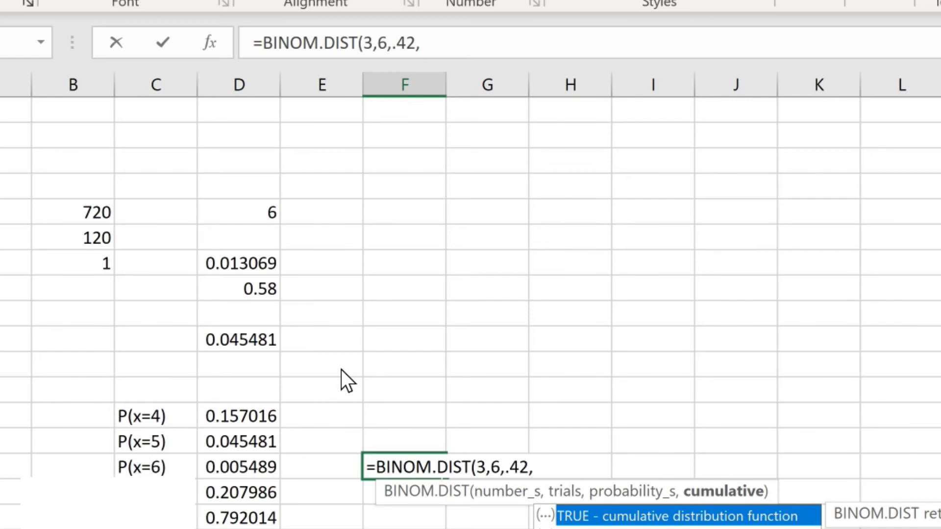
{"action": "type", "text": "TRU"}
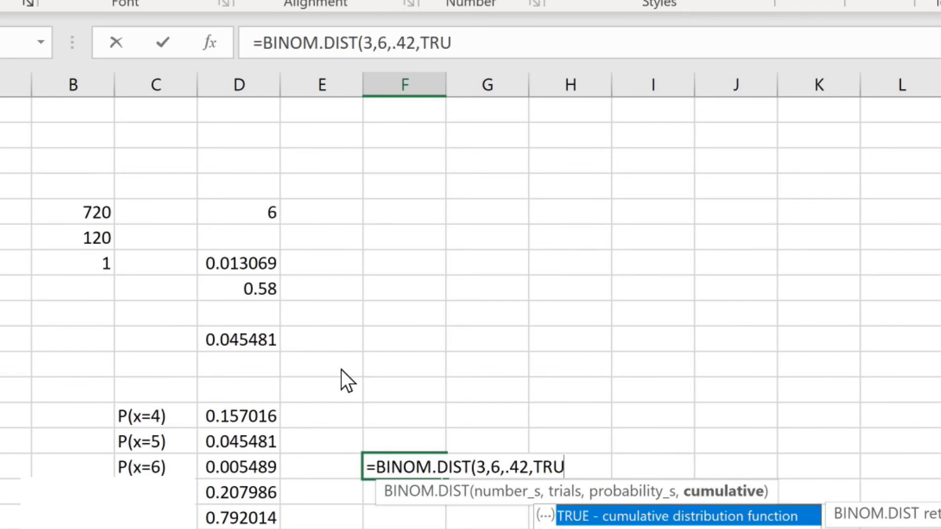
{"action": "type", "text": "E)"}
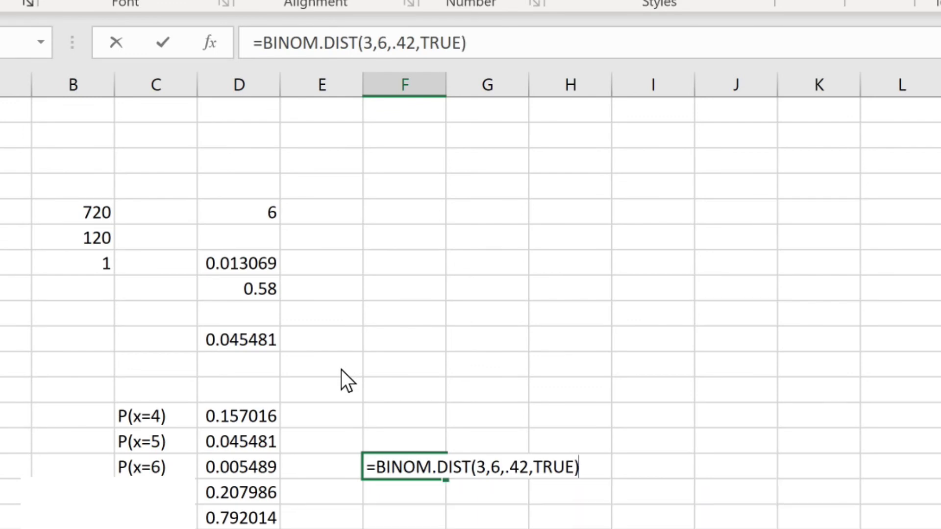
{"action": "key", "text": "Return"}
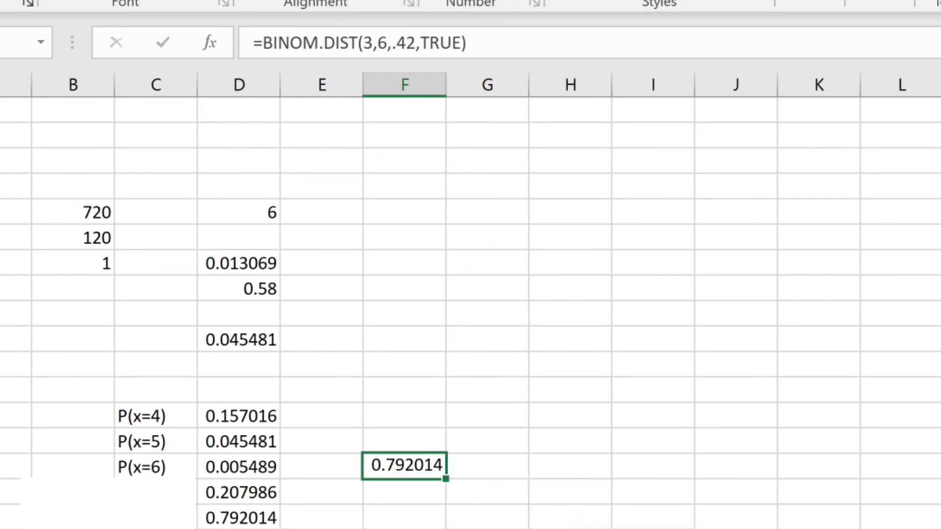
{"action": "left_click", "coordinate": [410, 468]}
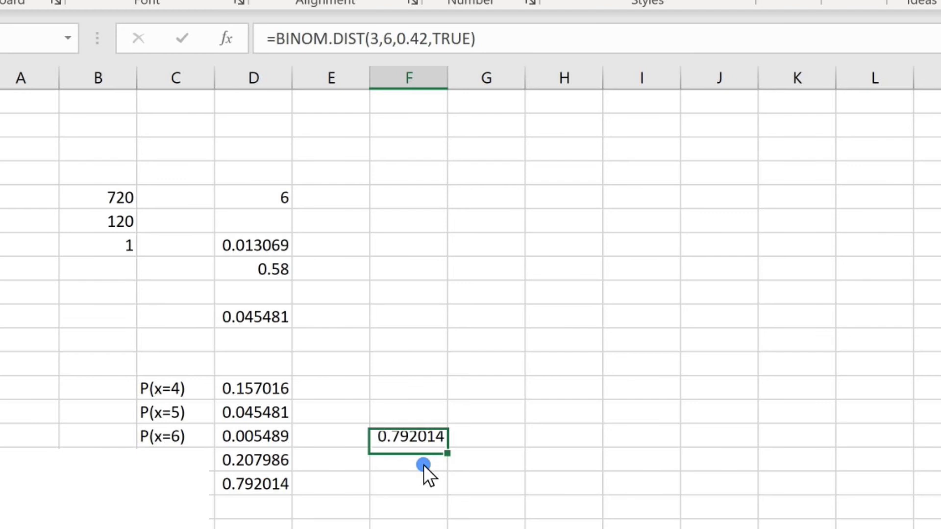
Calculate P(x≥4) in the cell below the cumulative result with =1-BINOM.DIST(3,6,.42,TRUE), and compare it with the summed probability in column D
{"action": "left_click", "coordinate": [424, 465]}
{"action": "type", "text": "=1"}
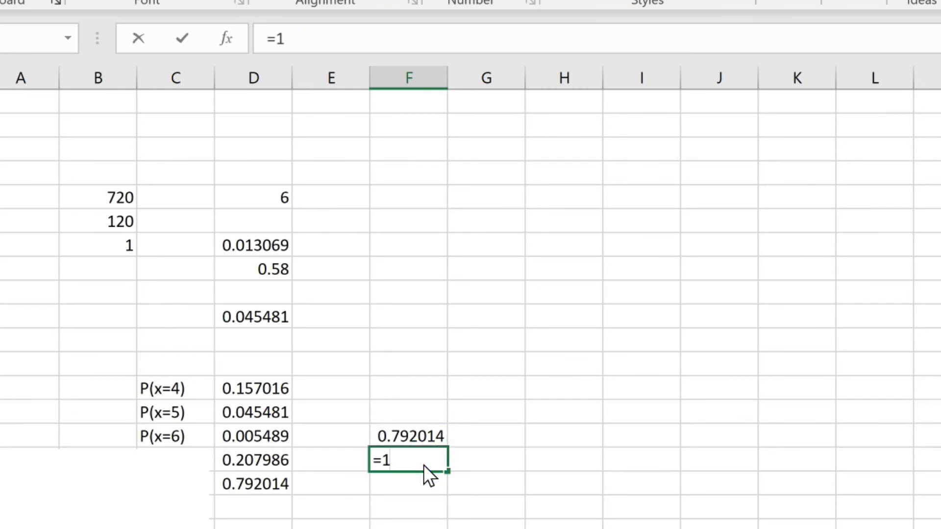
{"action": "type", "text": "-"}
{"action": "key", "text": "Caps_Lock"}
{"action": "type", "text": "BINO"}
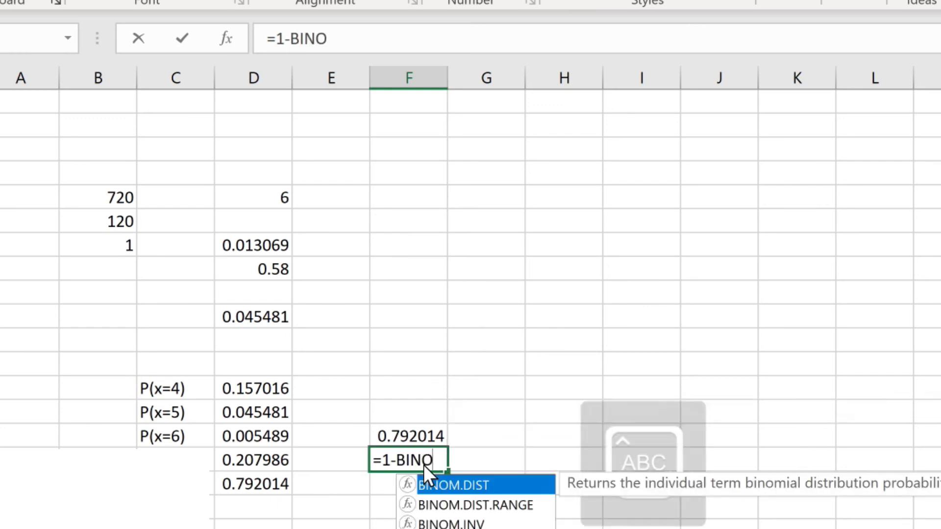
{"action": "type", "text": "M.DIST"}
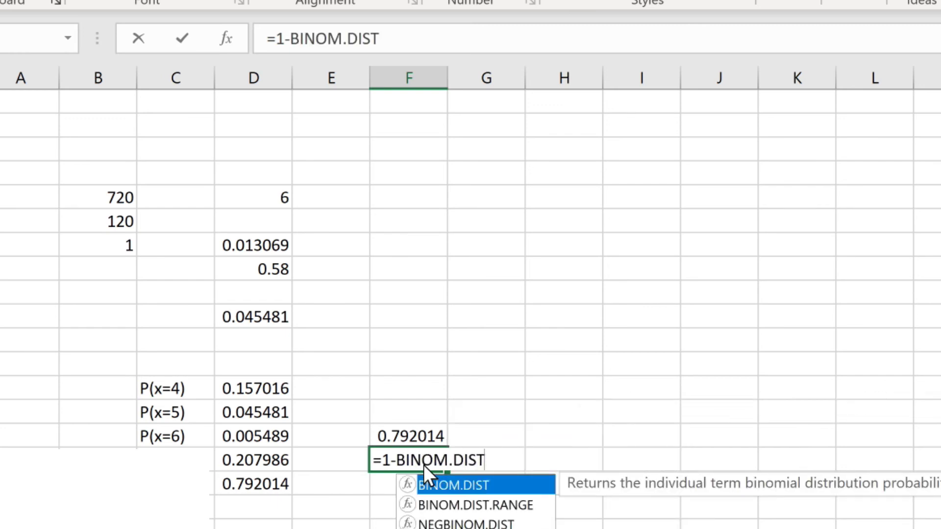
{"action": "type", "text": "(3,6"}
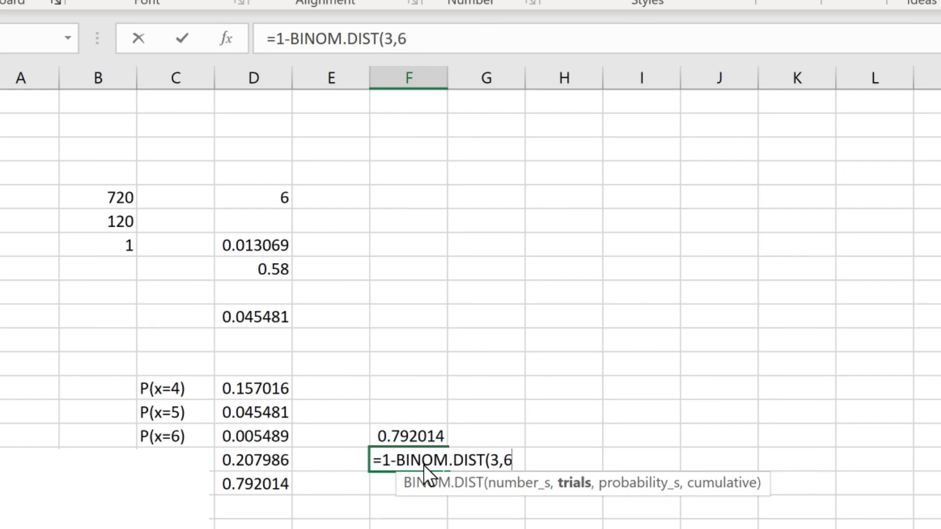
{"action": "type", "text": ",.42,TRUE"}
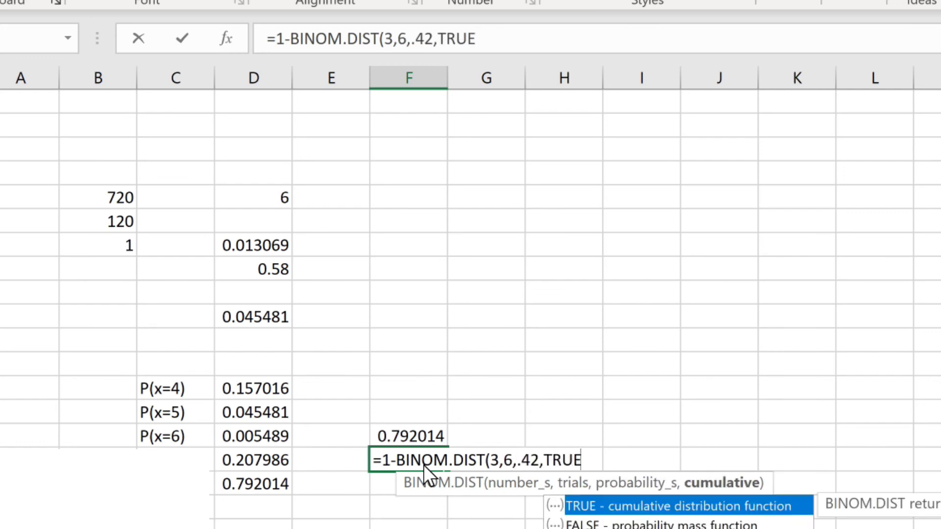
{"action": "type", "text": ")"}
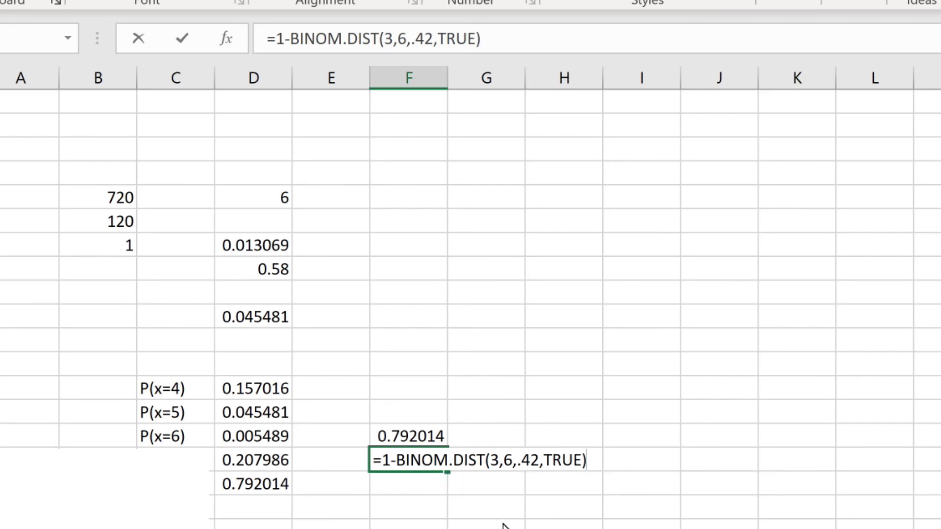
{"action": "key", "text": "Return"}
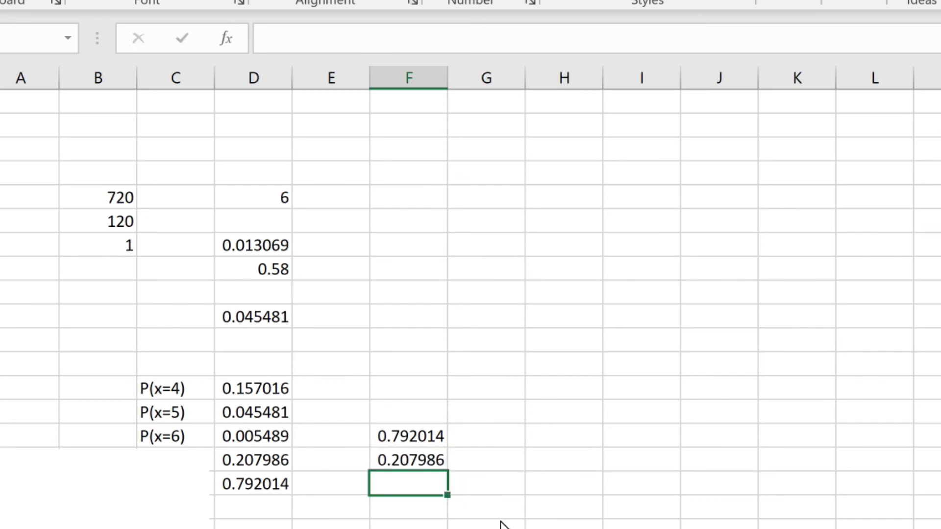
{"action": "left_click", "coordinate": [417, 464]}
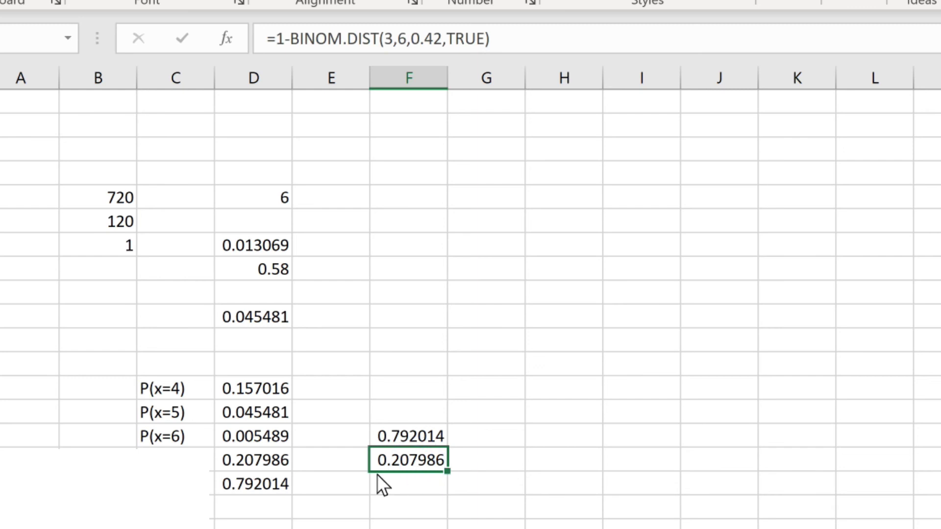
{"action": "left_click", "coordinate": [246, 459]}
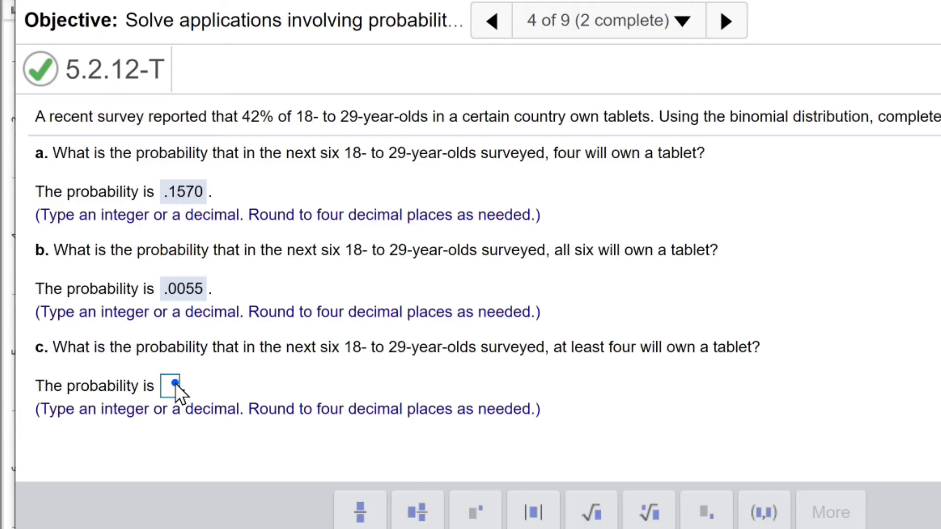
In the homework question, enter .2080 as the part c probability and check the answer
{"action": "left_click", "coordinate": [175, 383]}
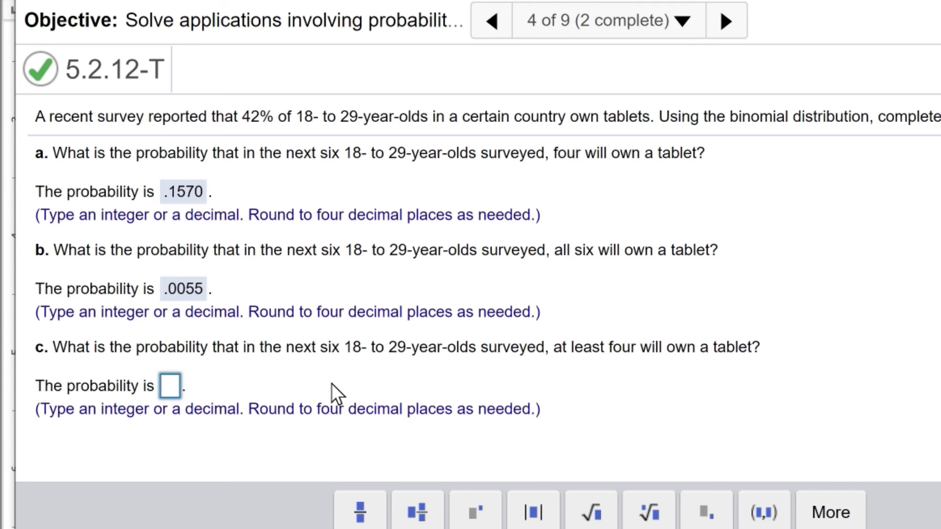
{"action": "type", "text": ".2080"}
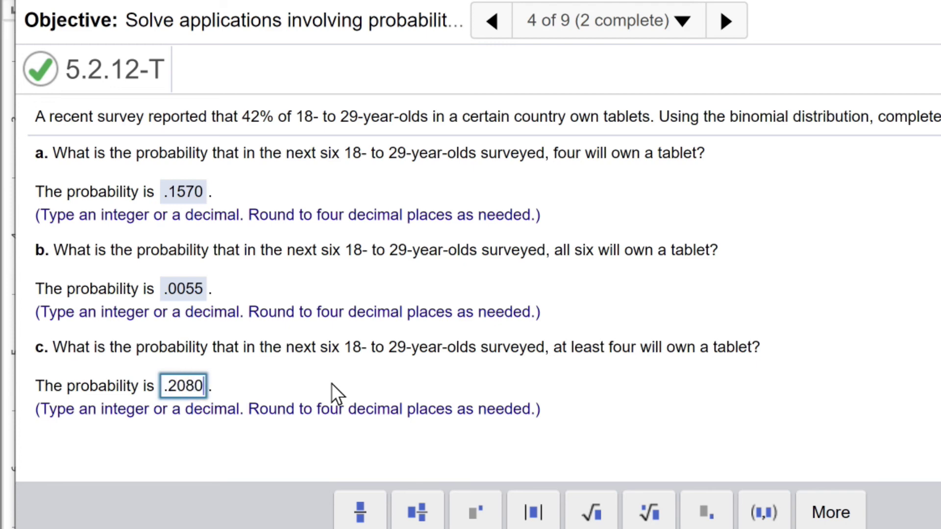
{"action": "key", "text": "Return"}
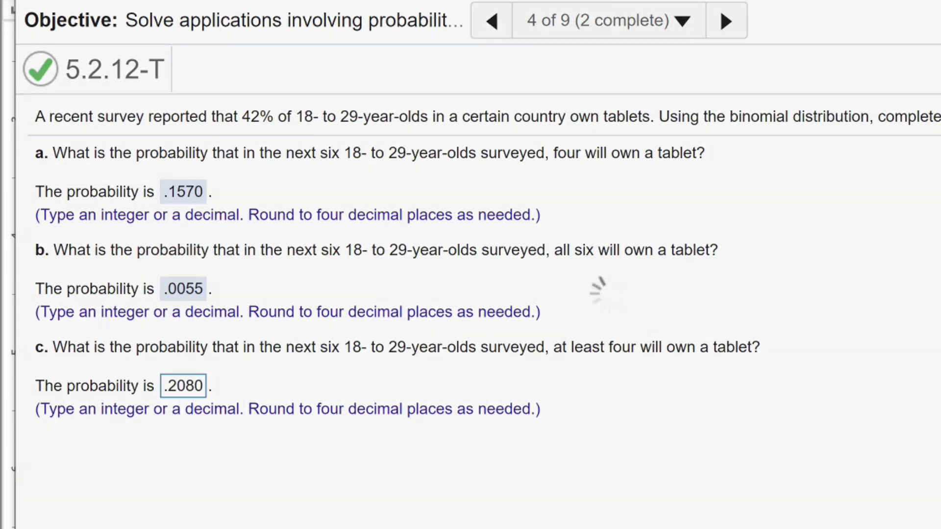
{"action": "key", "text": "Return"}
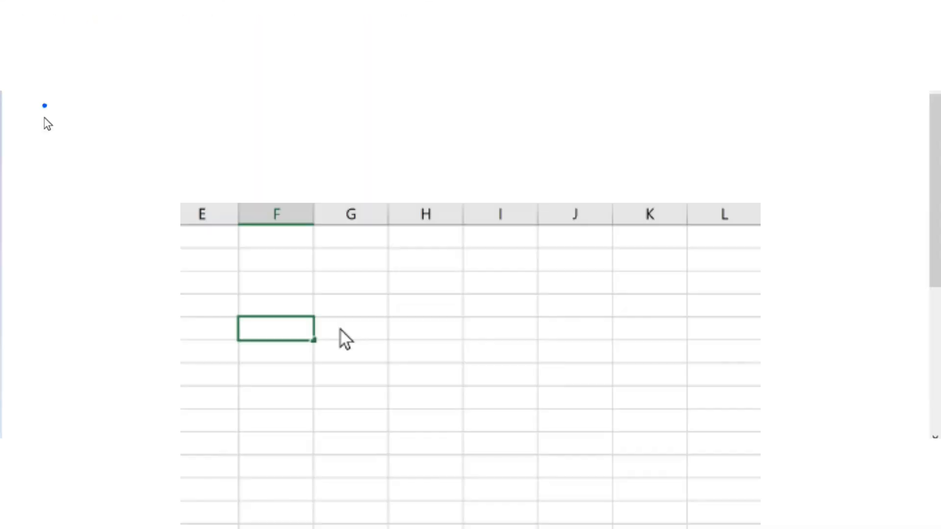
In cells F5:G6 of the spreadsheet, label n and p and enter their values 6 and .42
{"action": "type", "text": "n"}
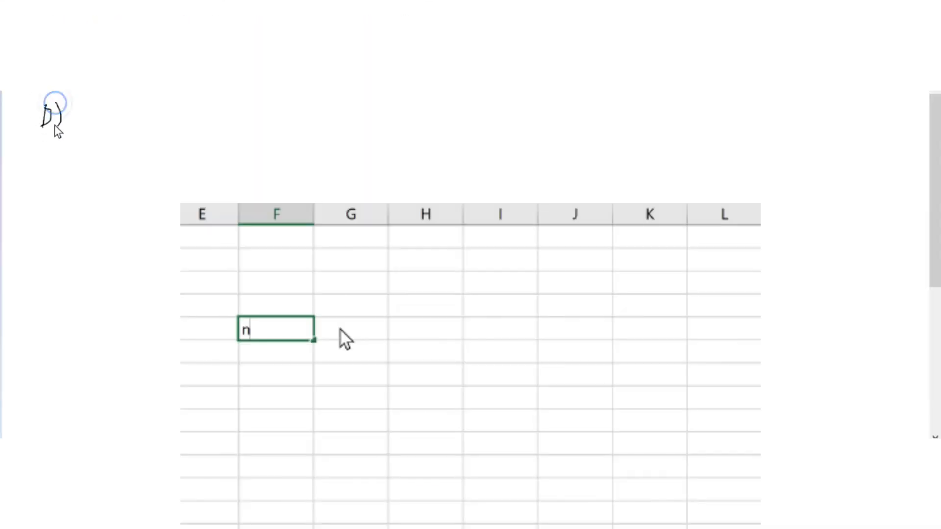
{"action": "left_click", "coordinate": [340, 329]}
{"action": "type", "text": "6"}
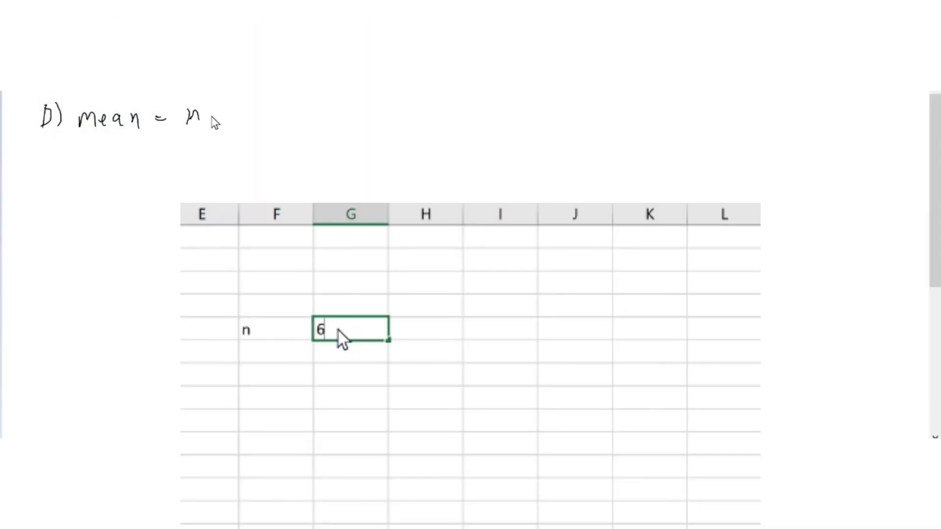
{"action": "left_click", "coordinate": [278, 353]}
{"action": "type", "text": "p"}
{"action": "left_click", "coordinate": [344, 352]}
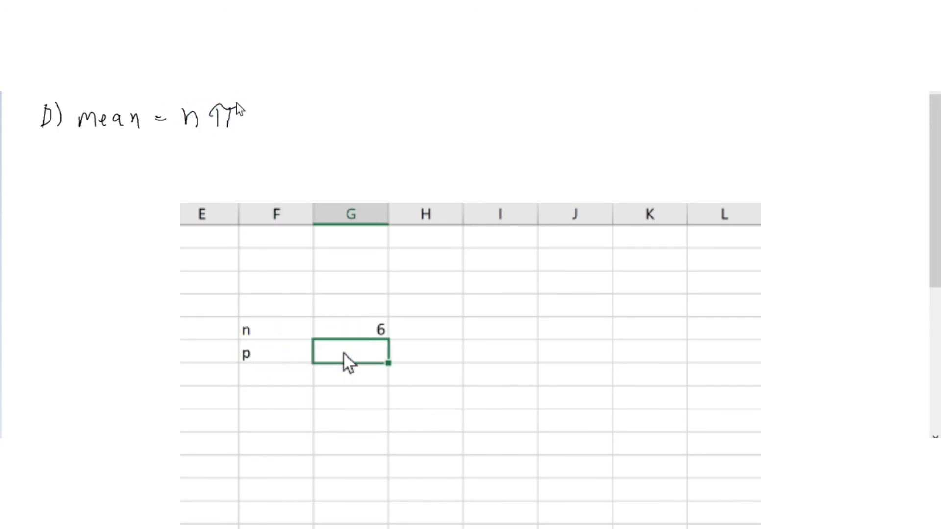
{"action": "type", "text": ".42"}
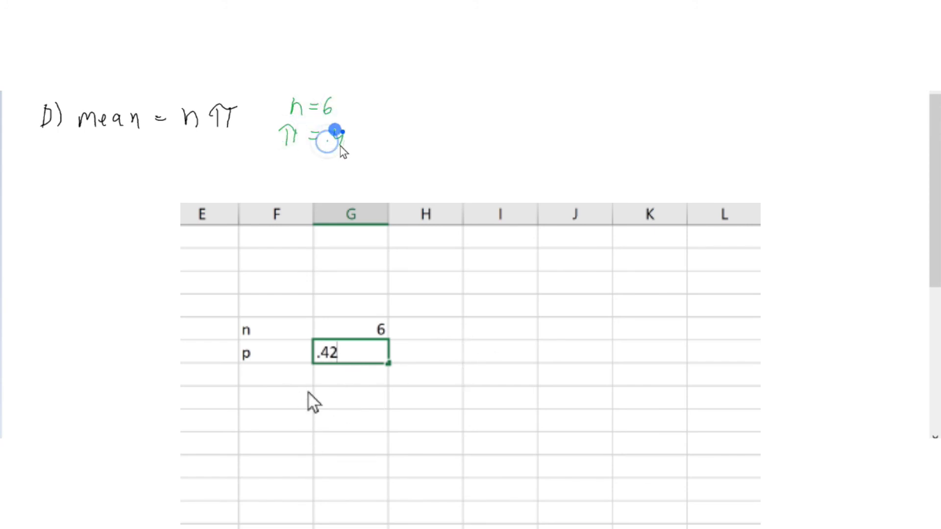
Add a Mean row below p calculated as =G5*G6, and write the result 2.52 beside the mean formula in the notes
{"action": "left_click", "coordinate": [271, 374]}
{"action": "type", "text": "Mean"}
{"action": "left_click", "coordinate": [335, 375]}
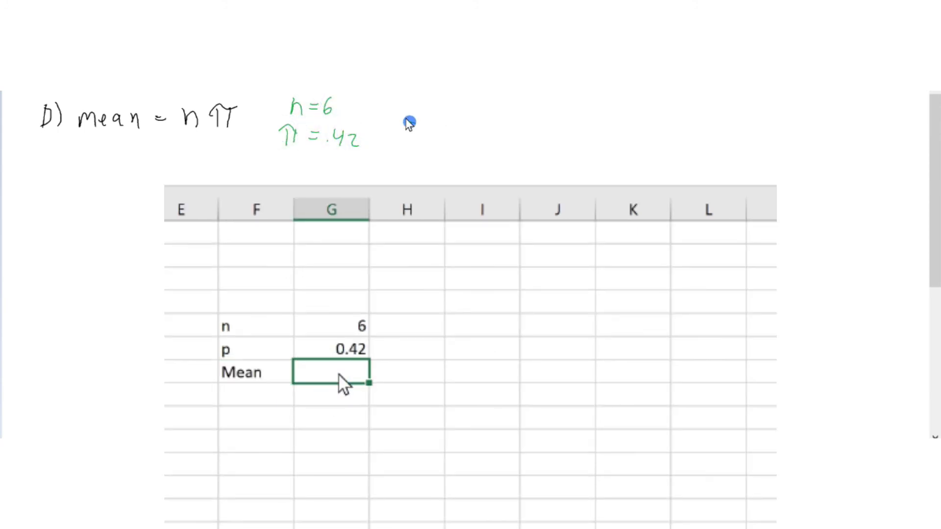
{"action": "type", "text": "="}
{"action": "left_click", "coordinate": [364, 326]}
{"action": "type", "text": "*"}
{"action": "left_click", "coordinate": [347, 349]}
{"action": "key", "text": "Return"}
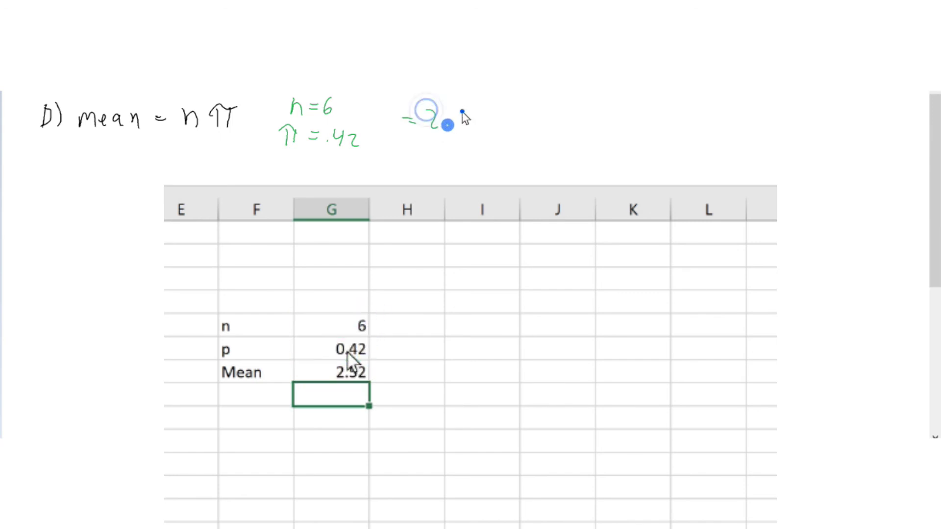
{"action": "left_click_drag", "start_coordinate": [465, 114], "coordinate": [495, 130]}
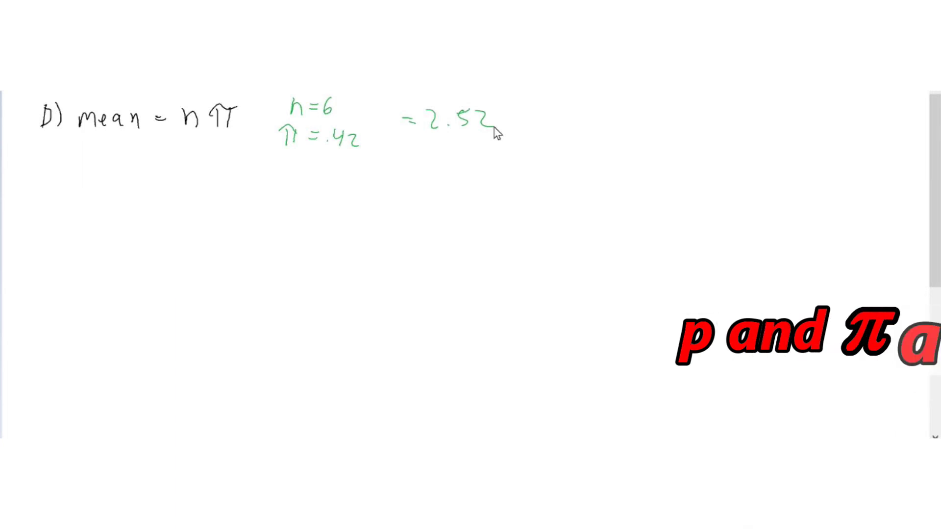
In the handwritten notes below the mean, write the formula "Standard Deviation = √(nπ(1-p))" and its substitution √(6(.42)(.58))
{"action": "mouse_move", "coordinate": [96, 199]}
{"action": "left_mouse_down"}
{"action": "mouse_move", "coordinate": [158, 211]}
{"action": "mouse_move", "coordinate": [101, 237]}
{"action": "mouse_move", "coordinate": [160, 248]}
{"action": "mouse_move", "coordinate": [155, 255]}
{"action": "mouse_move", "coordinate": [162, 245]}
{"action": "mouse_move", "coordinate": [224, 249]}
{"action": "left_mouse_up"}
{"action": "mouse_move", "coordinate": [260, 223]}
{"action": "left_mouse_down"}
{"action": "mouse_move", "coordinate": [269, 248]}
{"action": "mouse_move", "coordinate": [332, 222]}
{"action": "mouse_move", "coordinate": [399, 226]}
{"action": "left_mouse_up"}
{"action": "left_click_drag", "start_coordinate": [403, 223], "coordinate": [403, 240]}
{"action": "mouse_move", "coordinate": [417, 216]}
{"action": "left_mouse_down"}
{"action": "mouse_move", "coordinate": [421, 242]}
{"action": "mouse_move", "coordinate": [478, 223]}
{"action": "mouse_move", "coordinate": [671, 195]}
{"action": "left_mouse_up"}
{"action": "left_click", "coordinate": [464, 217]}
{"action": "mouse_move", "coordinate": [543, 212]}
{"action": "left_mouse_down"}
{"action": "mouse_move", "coordinate": [562, 236]}
{"action": "mouse_move", "coordinate": [595, 231]}
{"action": "left_mouse_up"}
{"action": "left_click", "coordinate": [574, 231]}
{"action": "left_click_drag", "start_coordinate": [598, 218], "coordinate": [609, 232]}
{"action": "mouse_move", "coordinate": [613, 208]}
{"action": "left_mouse_down"}
{"action": "mouse_move", "coordinate": [618, 233]}
{"action": "mouse_move", "coordinate": [688, 231]}
{"action": "left_mouse_up"}
Calculate the SD in G8 with =SQRT(G5*G6*(1-G6)), and write the result double-underlined in the handwritten notes
{"action": "type", "text": "=SQRT"}
{"action": "left_click", "coordinate": [643, 230]}
{"action": "type", "text": "("}
{"action": "left_click", "coordinate": [147, 411]}
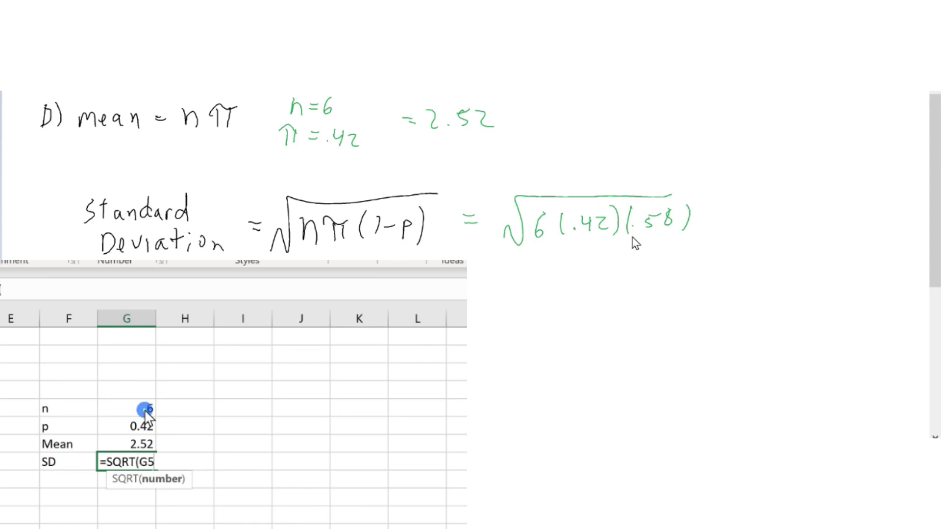
{"action": "type", "text": "*"}
{"action": "left_click", "coordinate": [147, 426]}
{"action": "type", "text": "*"}
{"action": "left_click_drag", "start_coordinate": [467, 308], "coordinate": [478, 307]}
{"action": "left_click_drag", "start_coordinate": [467, 316], "coordinate": [505, 312]}
{"action": "type", "text": "(1"}
{"action": "left_click_drag", "start_coordinate": [536, 297], "coordinate": [551, 308]}
{"action": "mouse_move", "coordinate": [560, 293]}
{"action": "left_mouse_down"}
{"action": "mouse_move", "coordinate": [557, 309]}
{"action": "mouse_move", "coordinate": [558, 297]}
{"action": "mouse_move", "coordinate": [583, 294]}
{"action": "mouse_move", "coordinate": [595, 316]}
{"action": "left_mouse_up"}
{"action": "type", "text": "-"}
{"action": "left_click", "coordinate": [144, 425]}
{"action": "type", "text": "))"}
{"action": "mouse_move", "coordinate": [615, 287]}
{"action": "left_mouse_down"}
{"action": "mouse_move", "coordinate": [610, 307]}
{"action": "mouse_move", "coordinate": [635, 318]}
{"action": "left_mouse_up"}
{"action": "left_click_drag", "start_coordinate": [514, 337], "coordinate": [635, 325]}
{"action": "left_click_drag", "start_coordinate": [521, 342], "coordinate": [625, 332]}
{"action": "key", "text": "Return"}
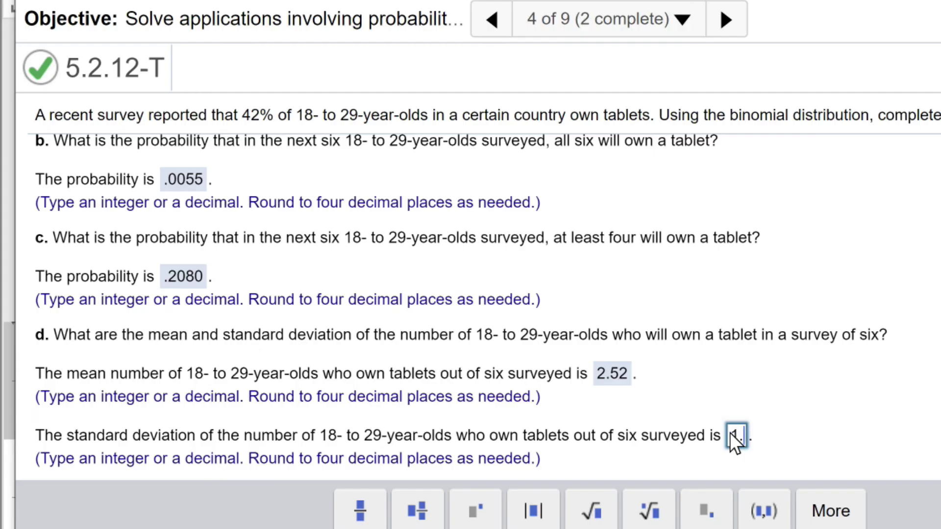
In part d of the homework question, enter 1.2090 as the standard deviation, check the answer and dismiss the feedback
{"action": "left_click", "coordinate": [731, 433]}
{"action": "type", "text": "1.2090"}
{"action": "key", "text": "Return"}
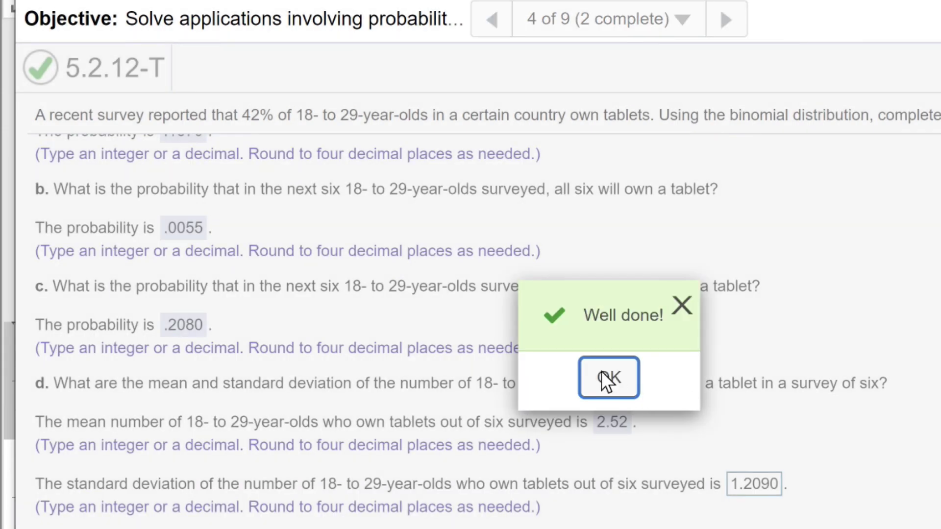
{"action": "left_click", "coordinate": [607, 379]}
For part e, select assumptions A (independent outcomes), B (constant π) and D (two mutually exclusive, collectively exhaustive categories)
{"action": "scroll", "coordinate": [295, 395], "scroll_direction": "down", "scroll_amount": 1}
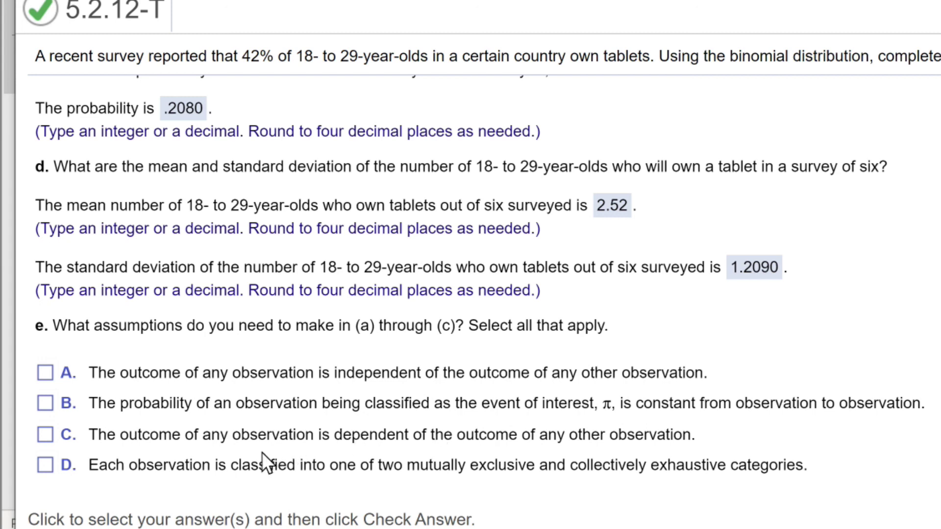
{"action": "left_click", "coordinate": [374, 434]}
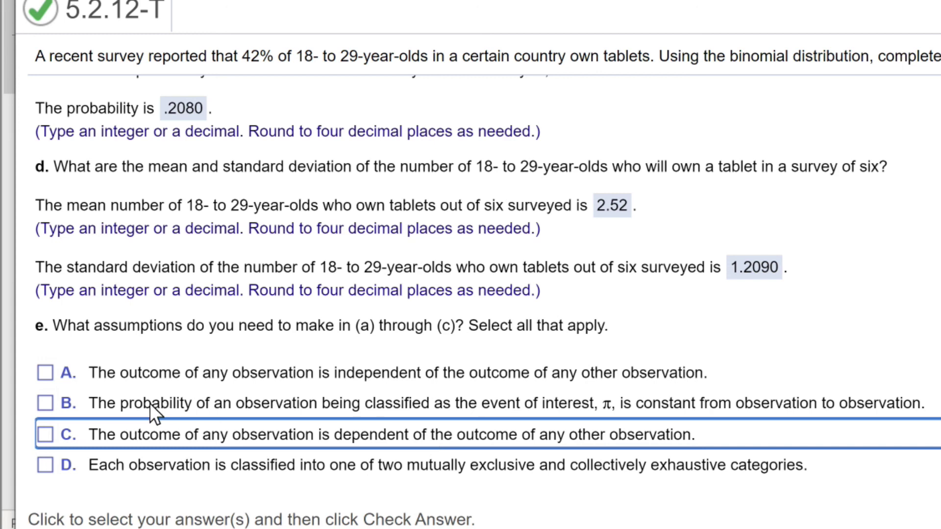
{"action": "left_click", "coordinate": [46, 373]}
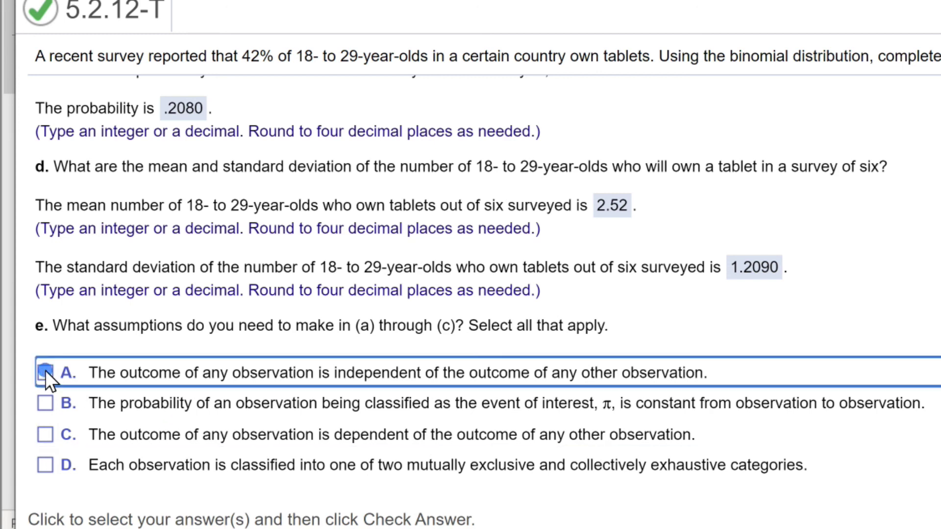
{"action": "left_click", "coordinate": [49, 400]}
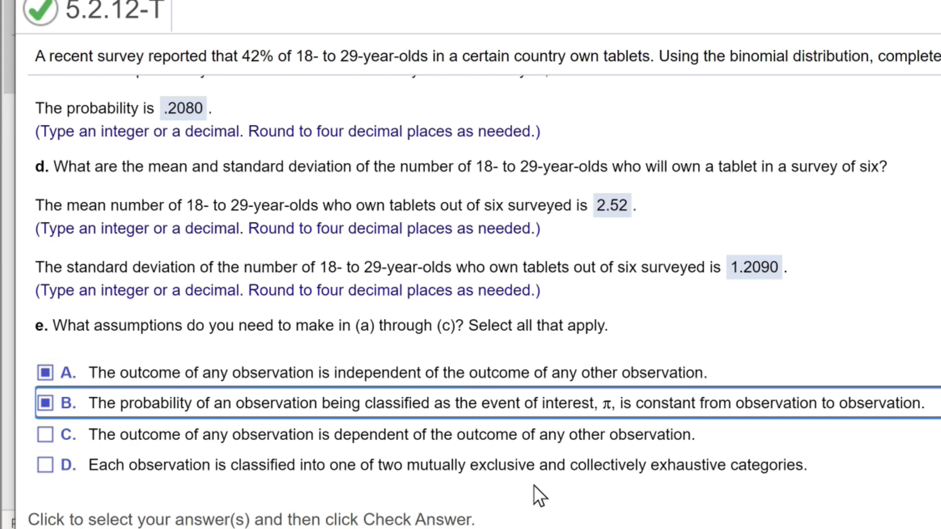
{"action": "left_click", "coordinate": [45, 464]}
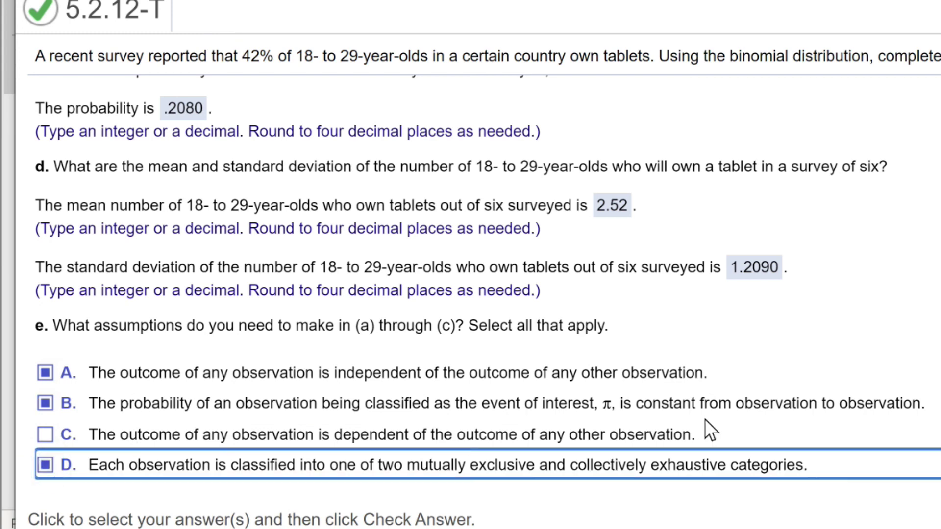